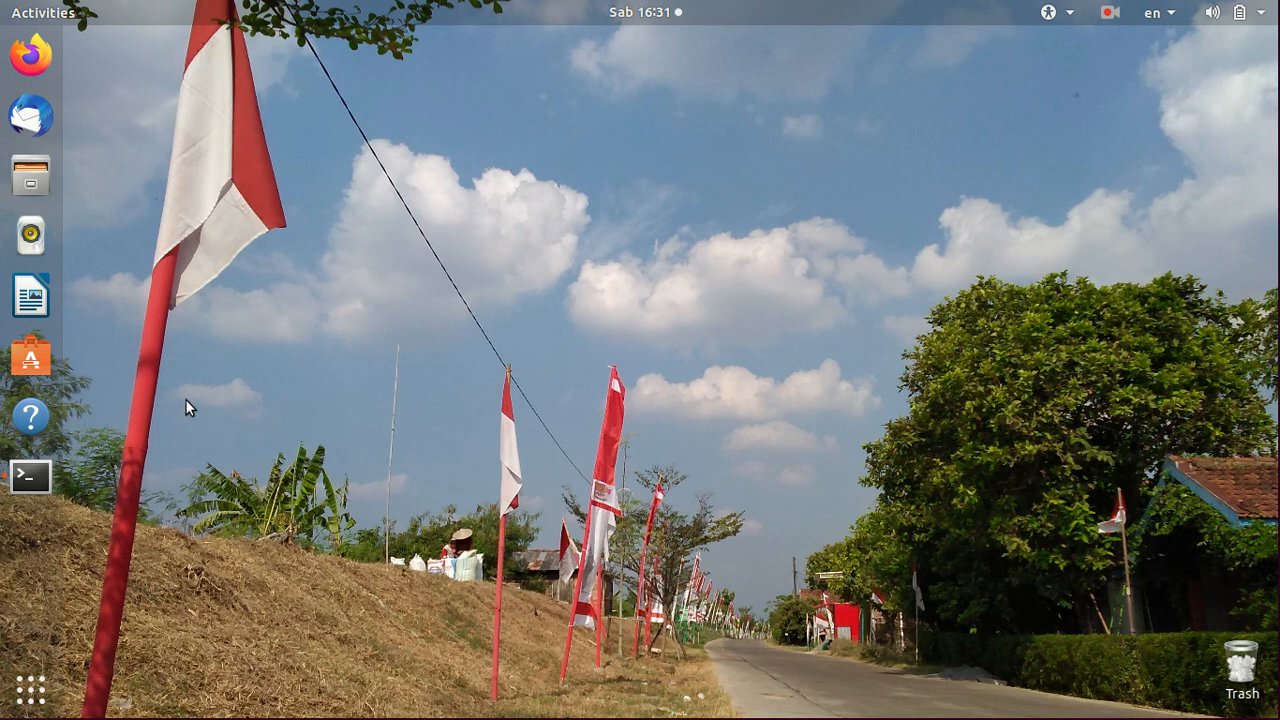
Step: Launch LibreOffice from a new terminal with the command libreoffice and create a Calc spreadsheet
left_click(44, 488)
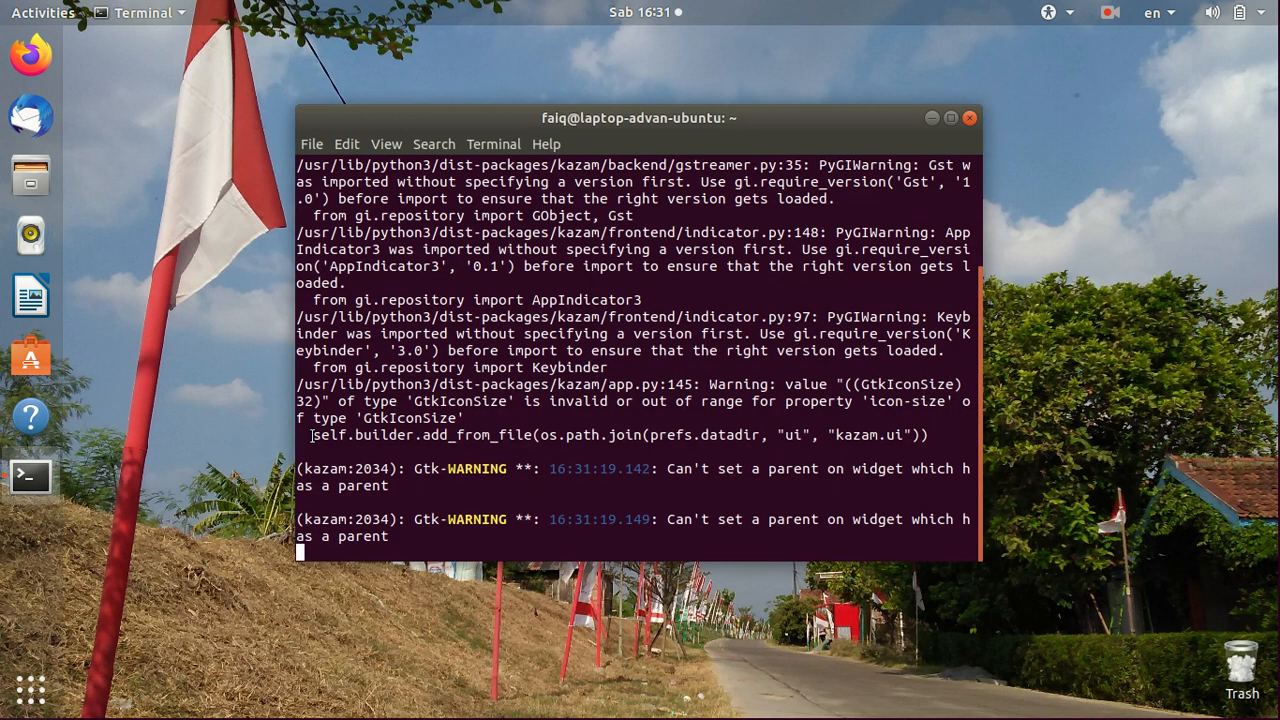
key("ctrl+alt+t")
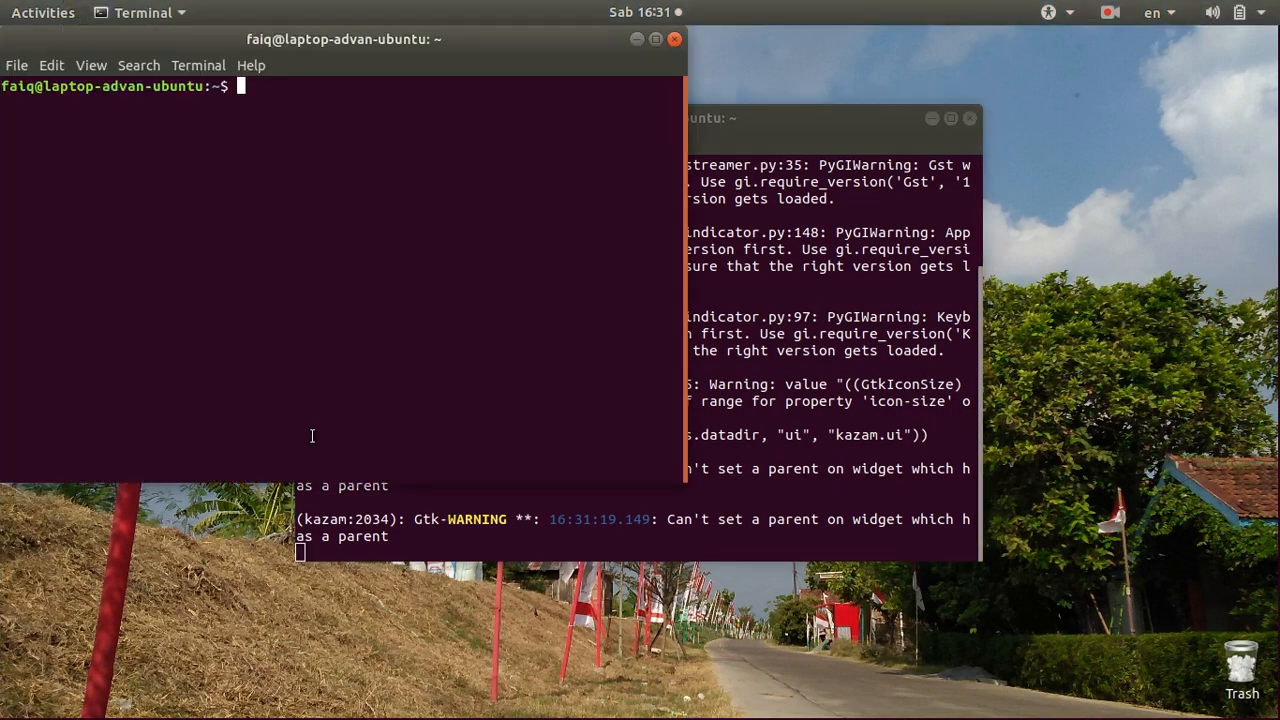
type("libreoffice")
key("Return")
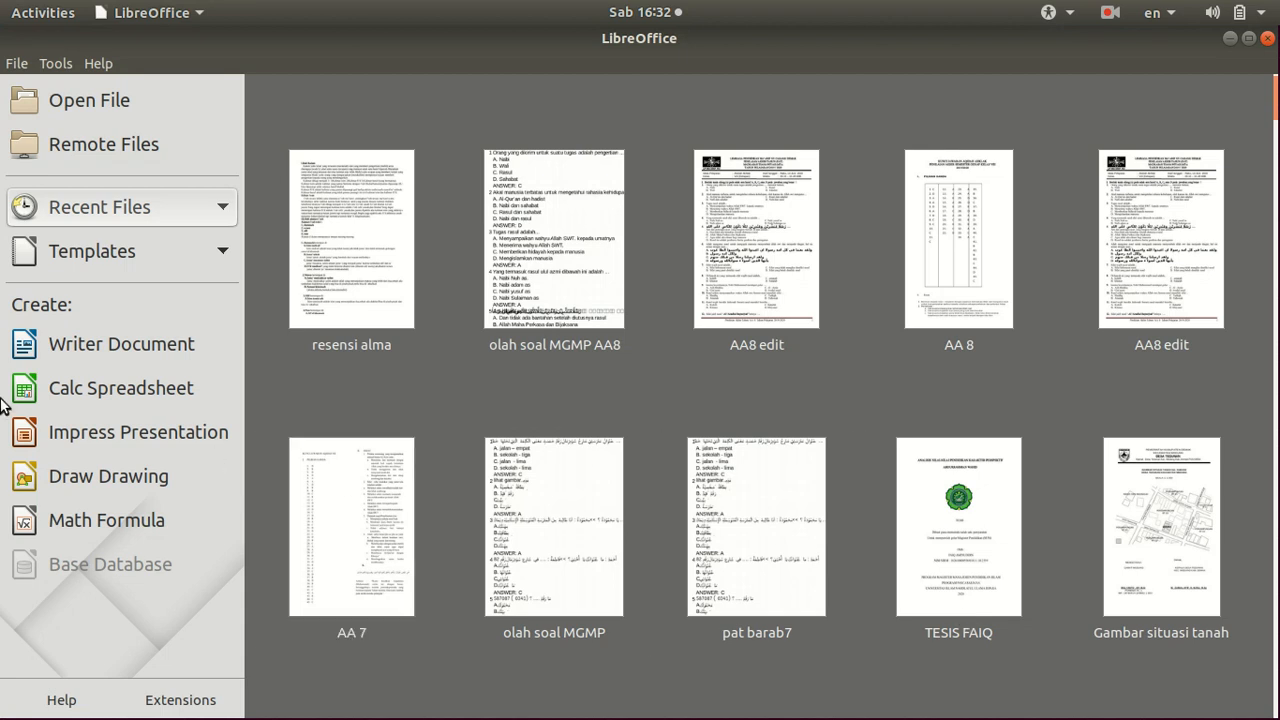
left_click(75, 398)
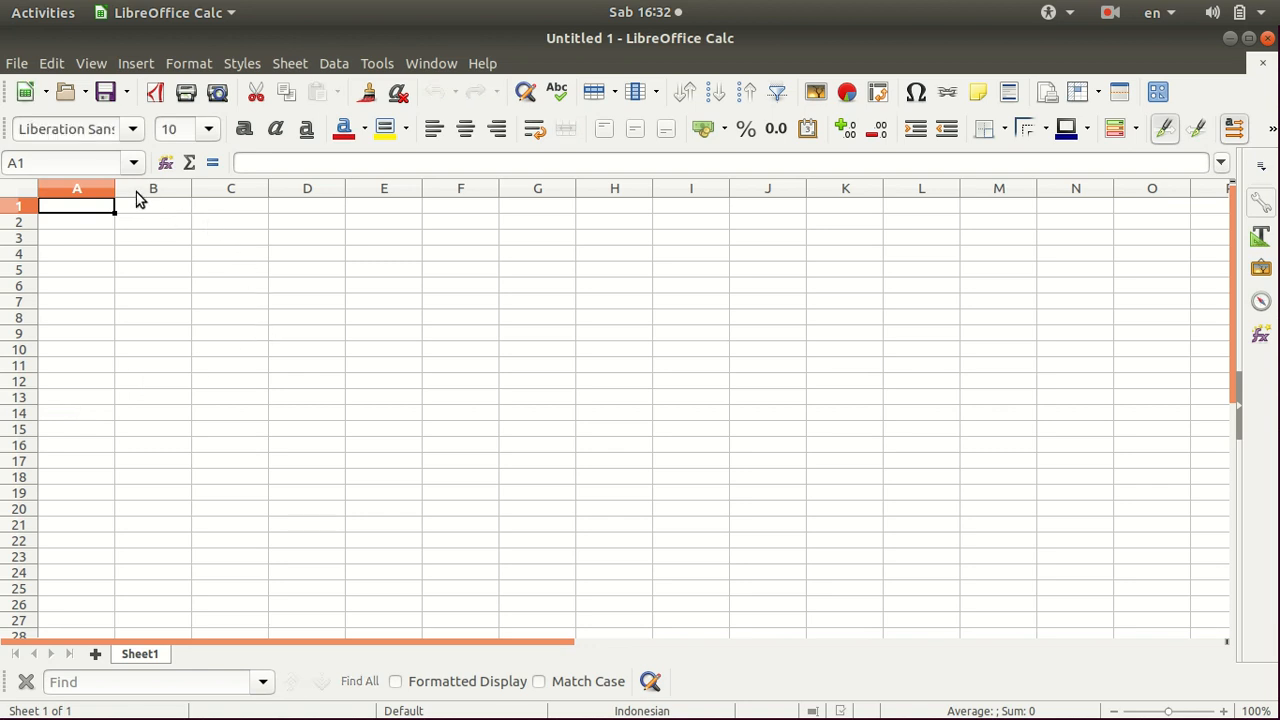
Step: Open the recent document olah soal MGMP AA8.ods
left_click(22, 65)
left_click(22, 65)
left_click(50, 66)
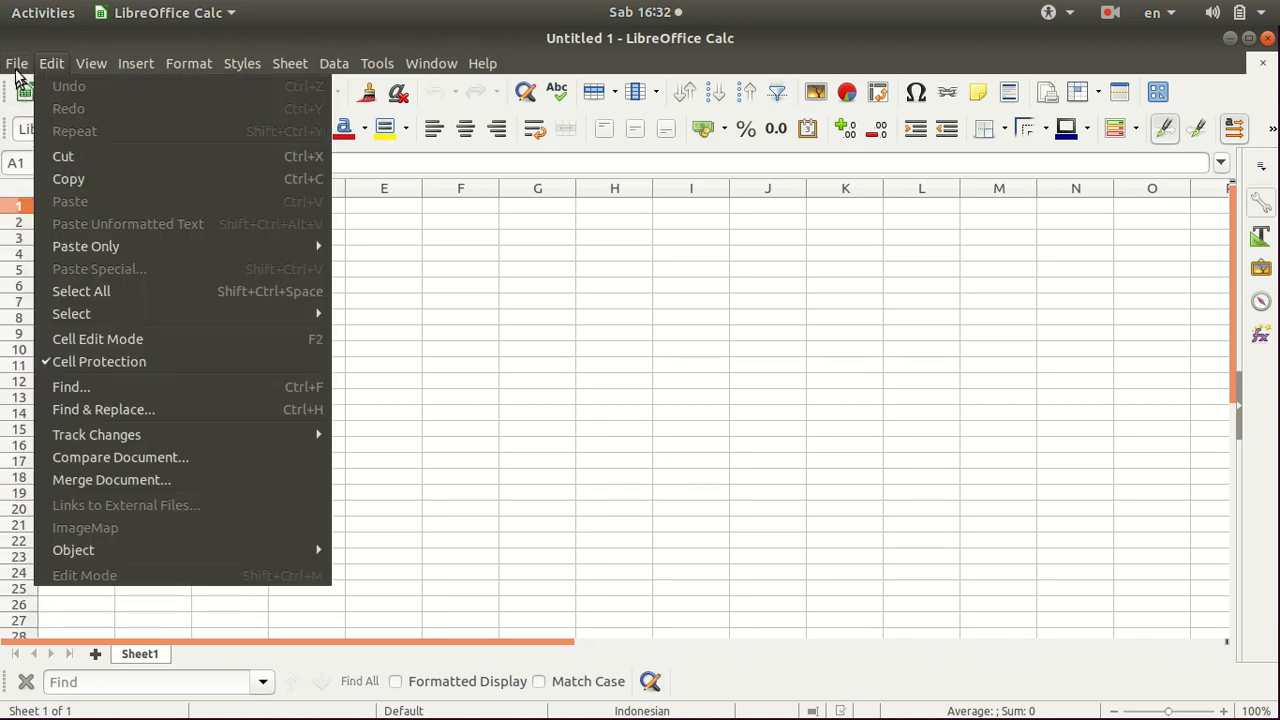
mouse_move(20, 63)
mouse_move(40, 158)
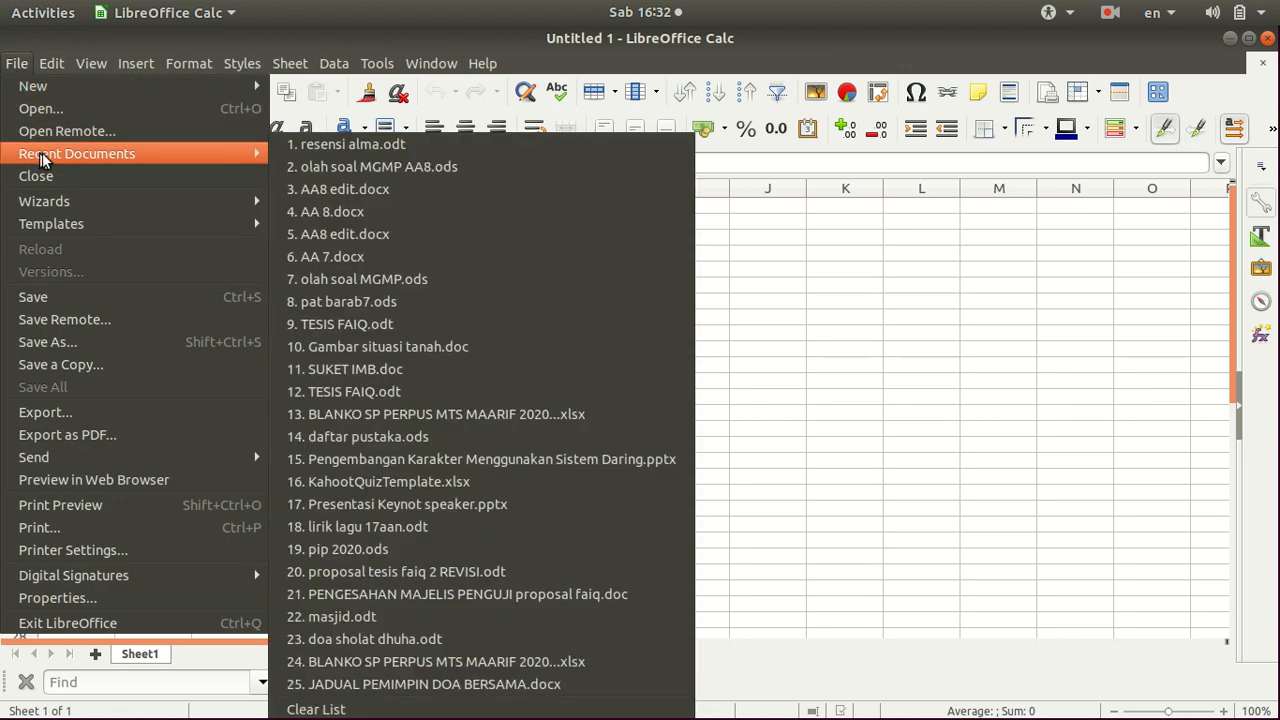
left_click(340, 171)
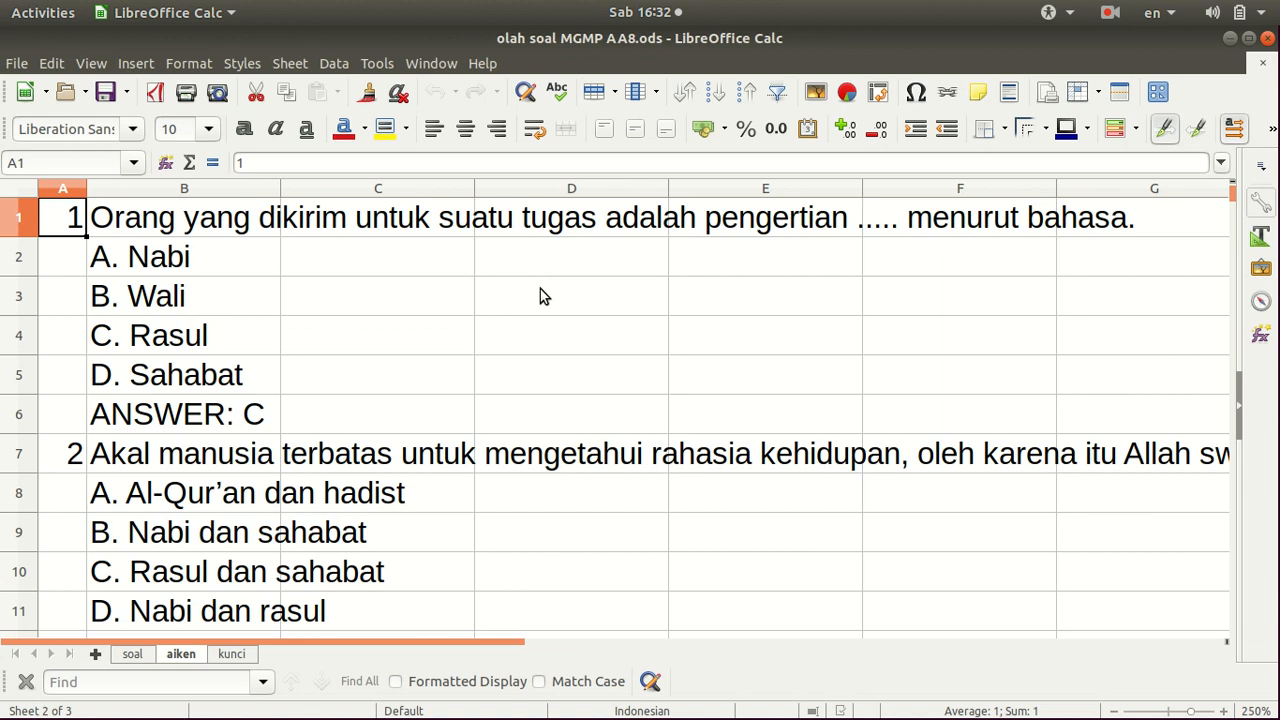
Step: Look through the soal, aiken and kunci sheets, ending on the aiken sheet
left_click(131, 656)
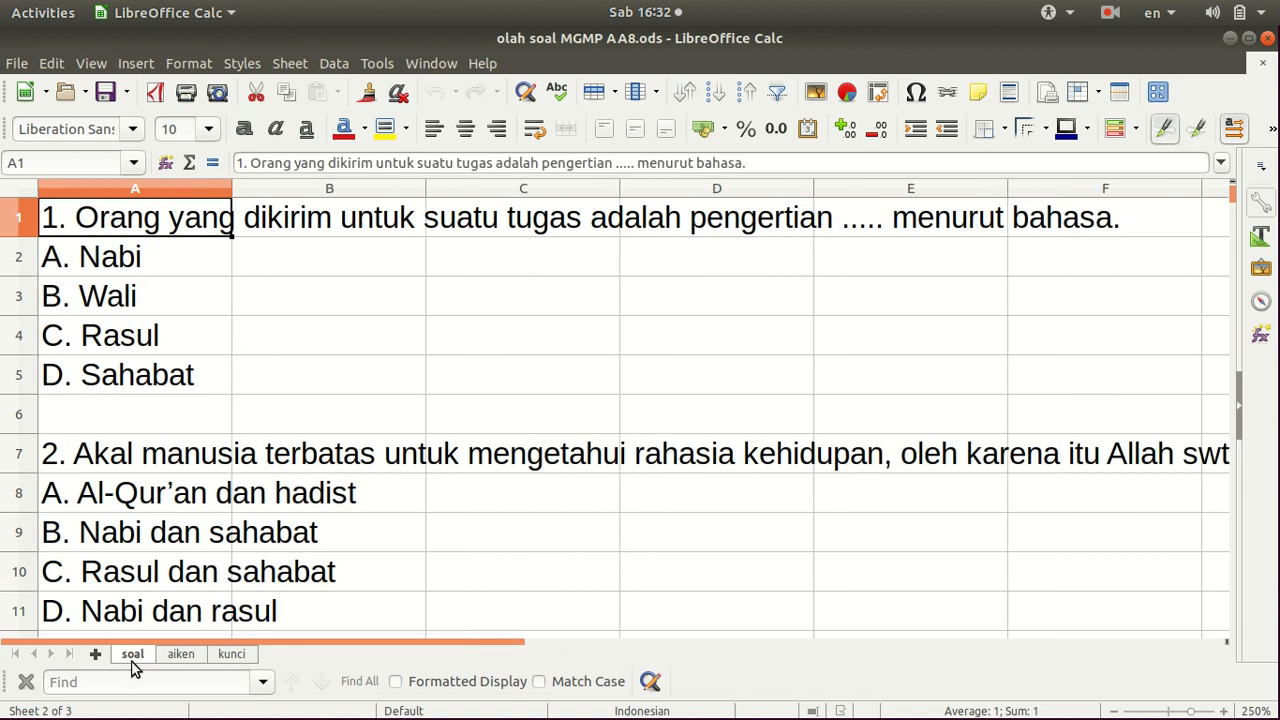
left_click(188, 659)
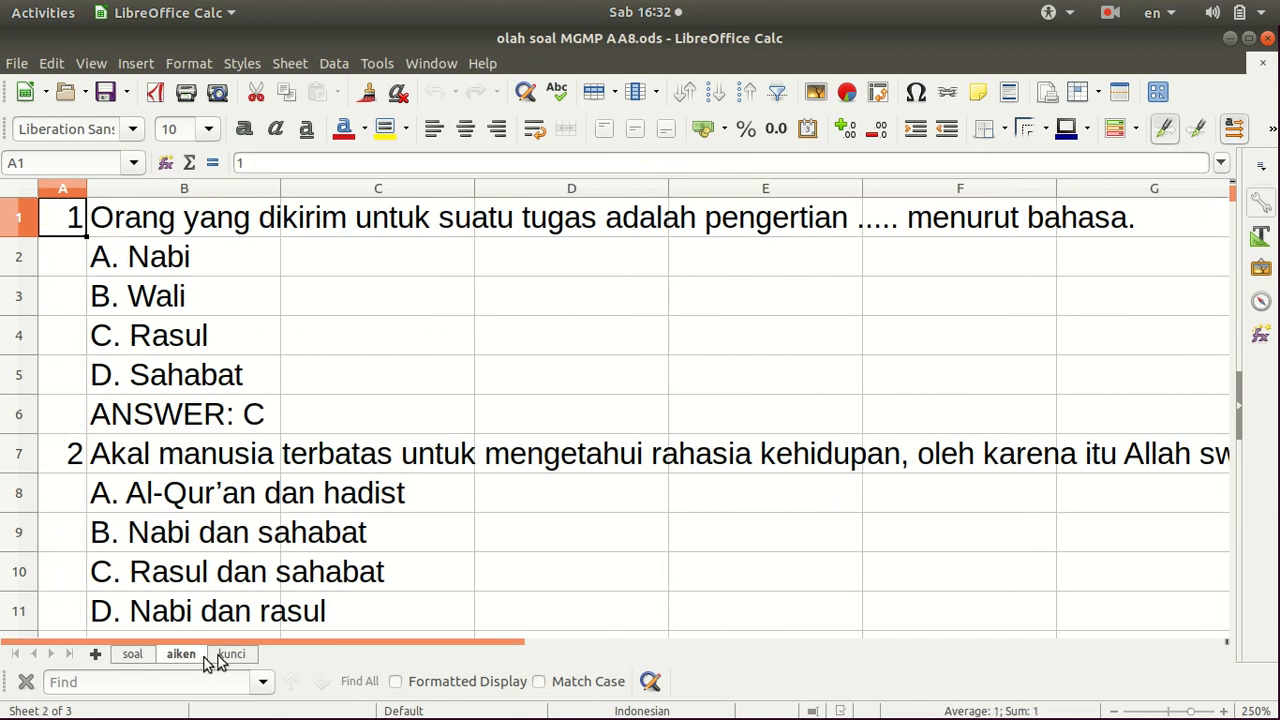
left_click(236, 657)
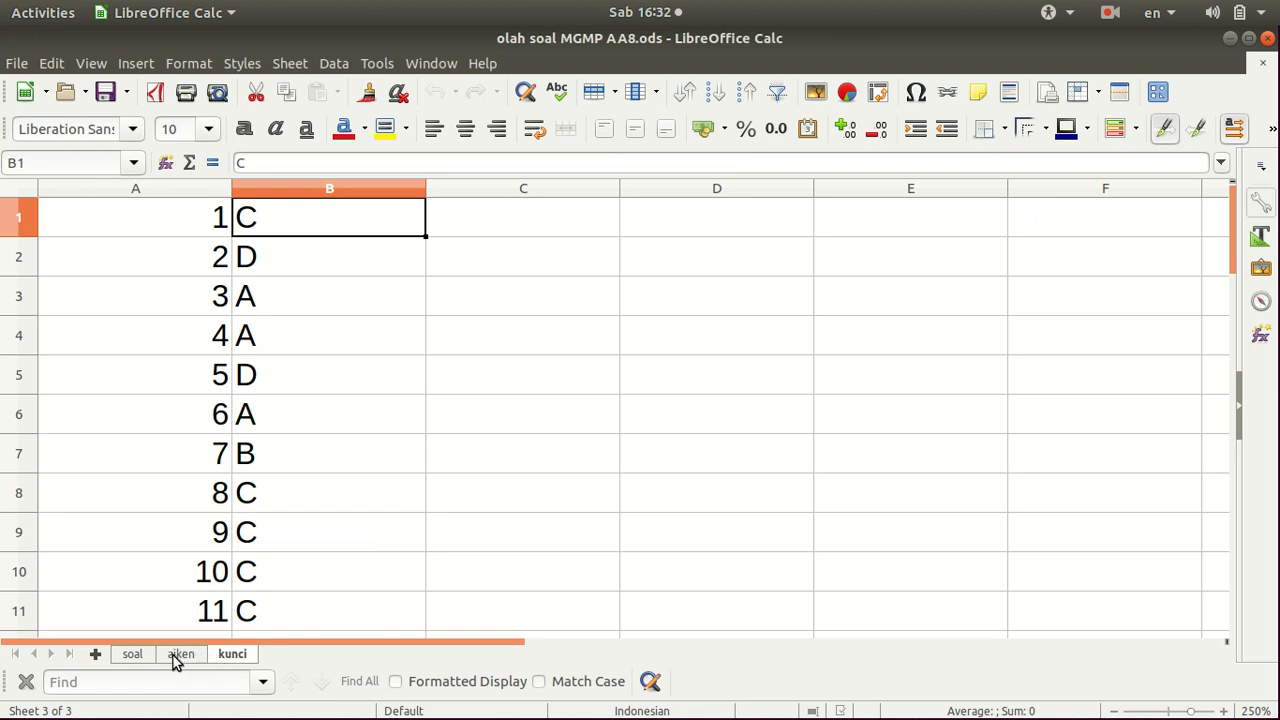
left_click(177, 659)
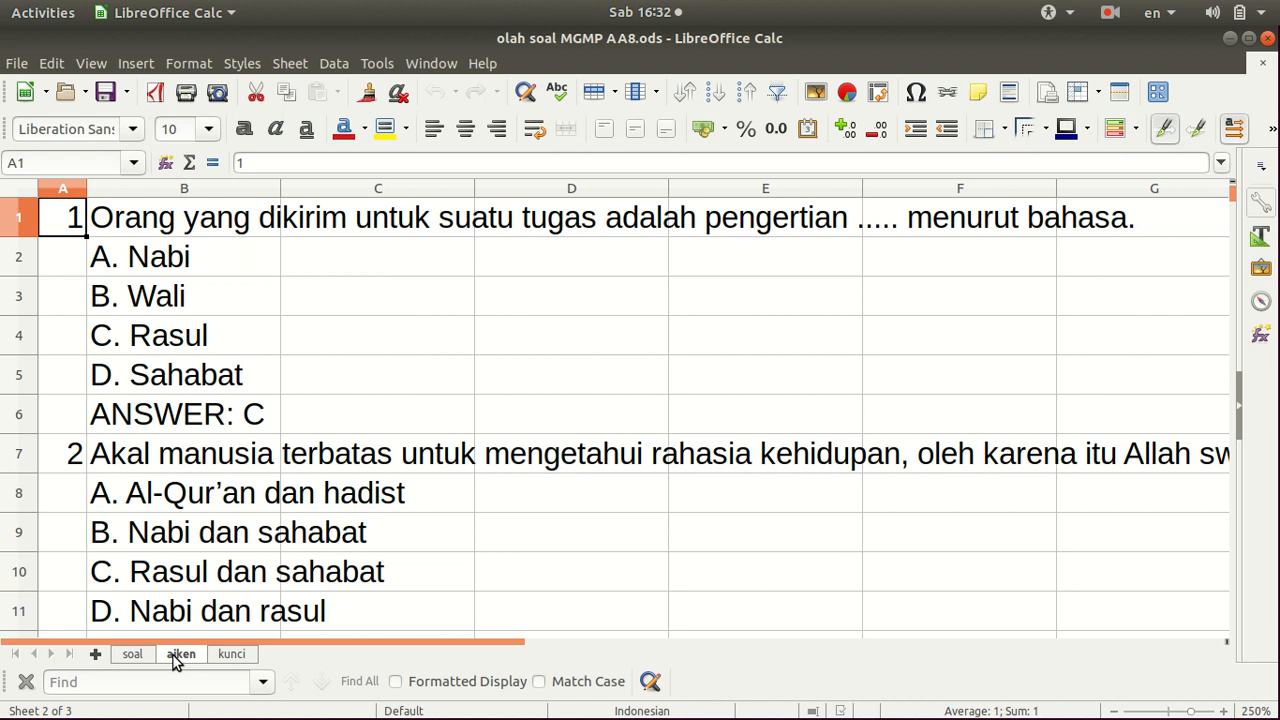
Step: Inspect the formula in cell B1 of the aiken sheet and compare it with its source question on the soal sheet
key("Right")
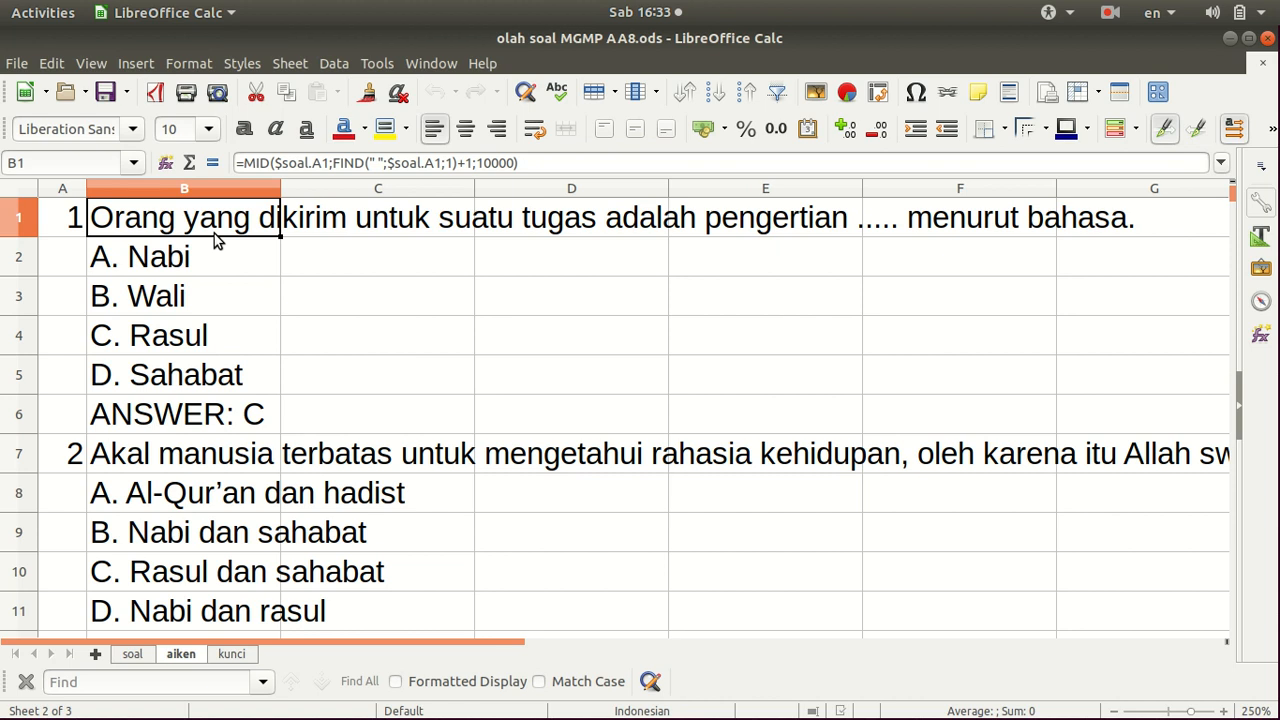
left_click(623, 160)
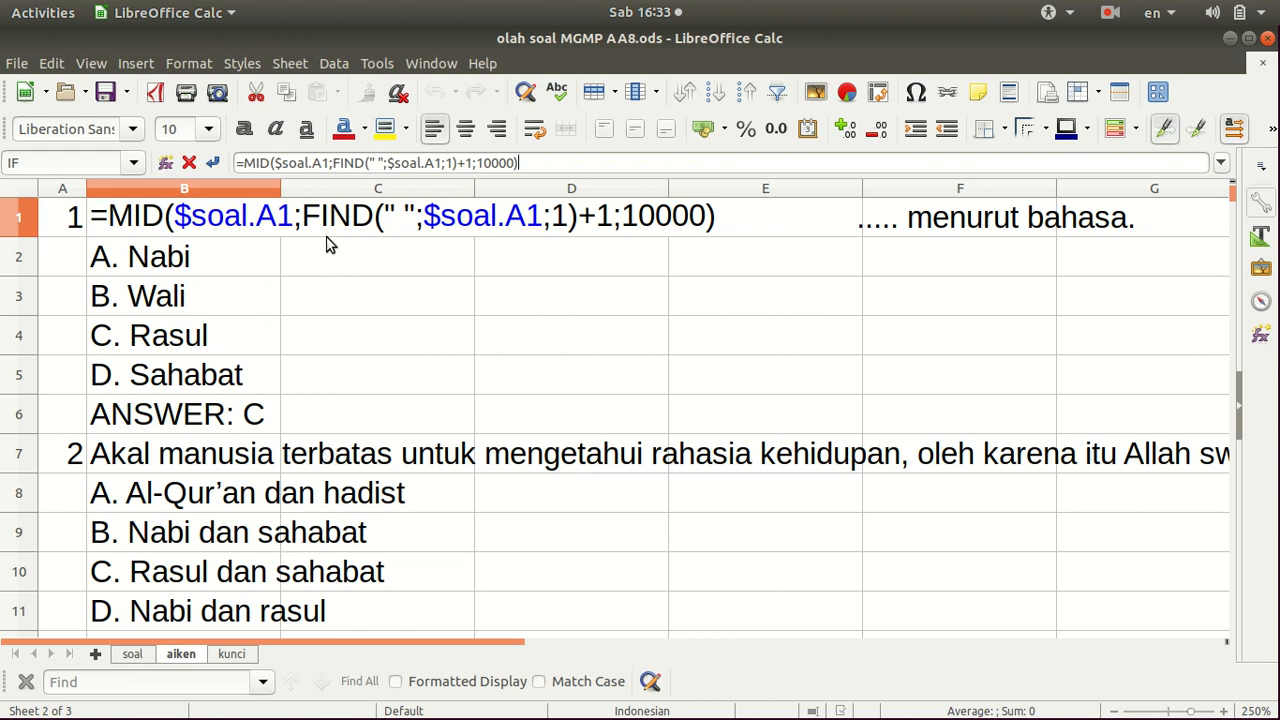
key("Return")
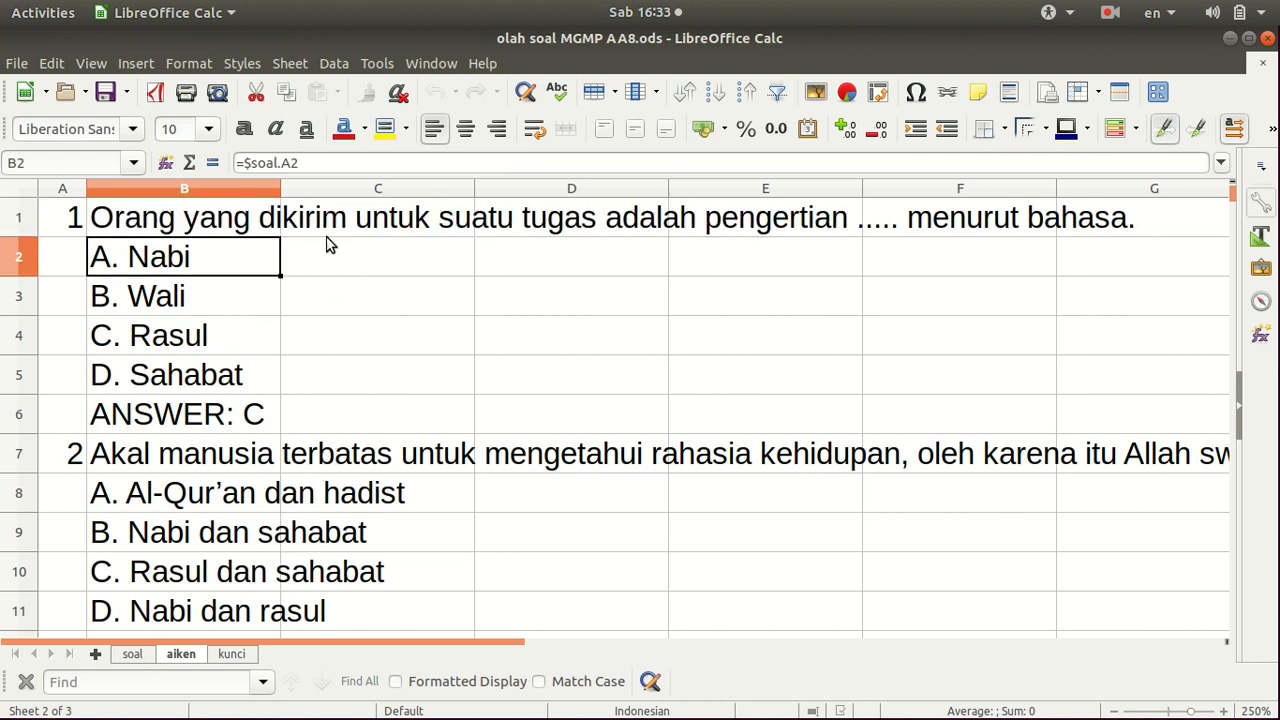
left_click(137, 656)
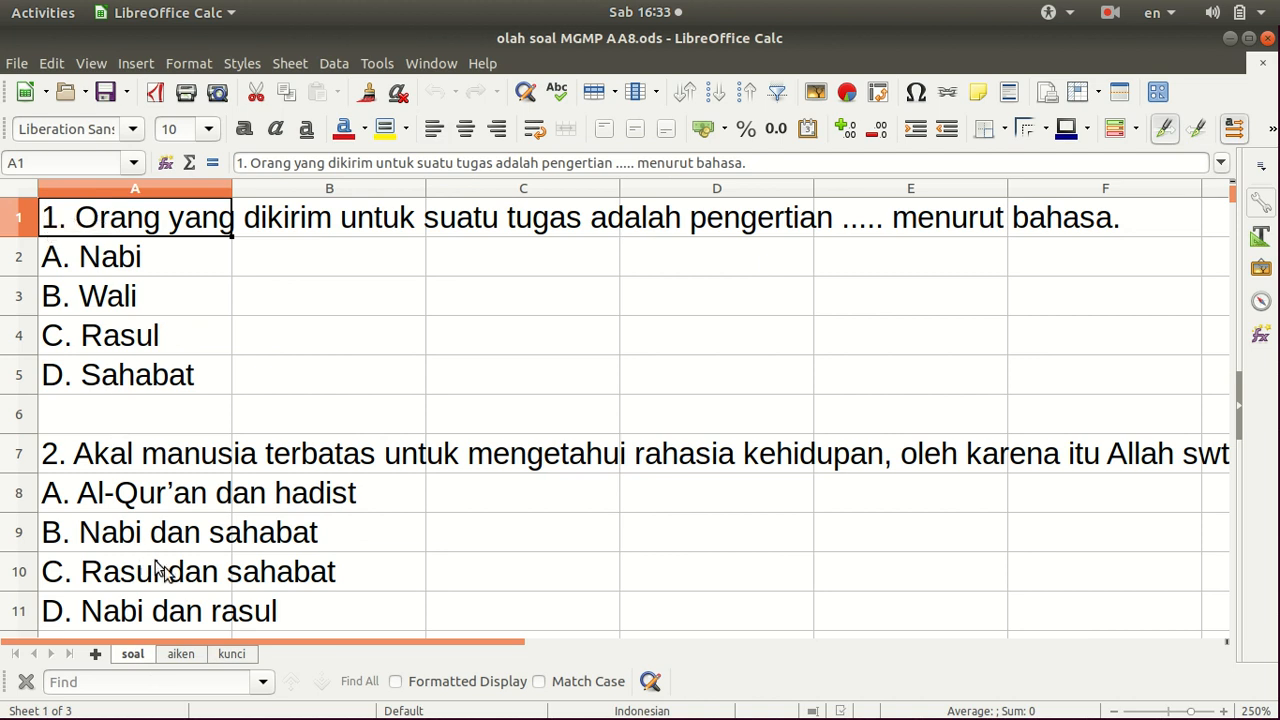
left_click(180, 654)
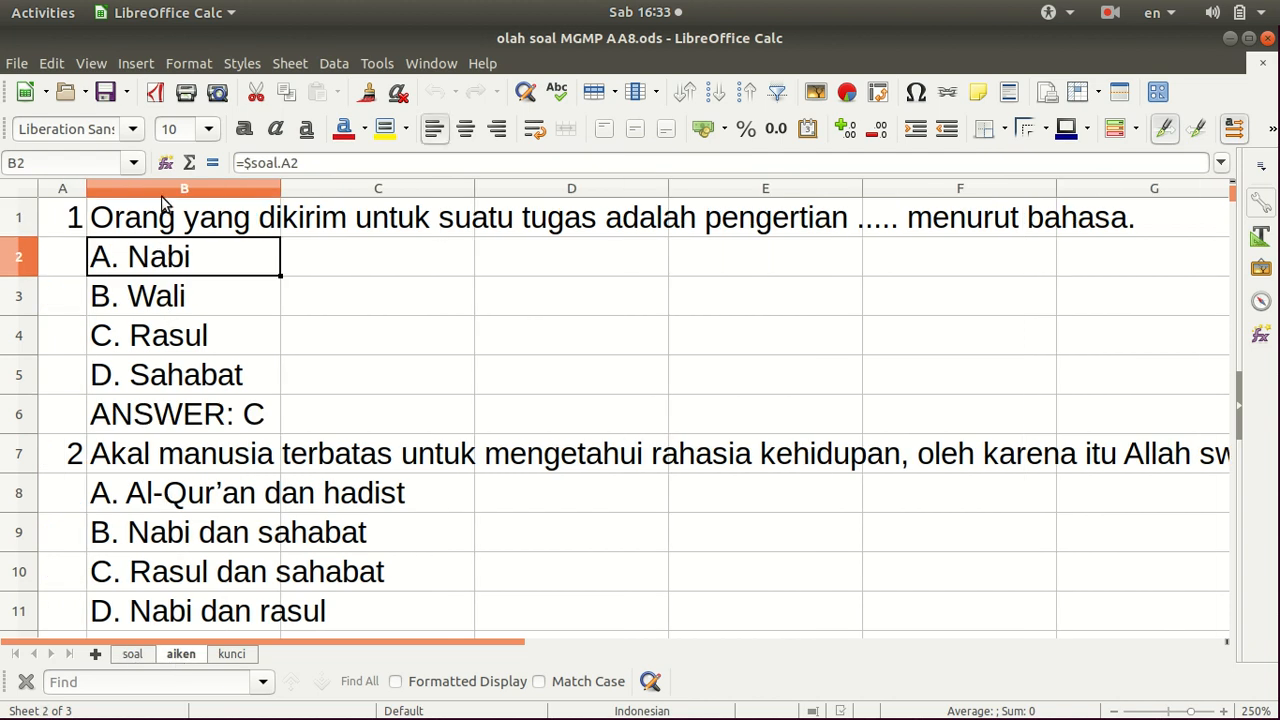
Step: Examine each part of the B1 formula on the aiken sheet: MID, the $soal.A1 reference, and the FIND function with its arguments
left_click(140, 230)
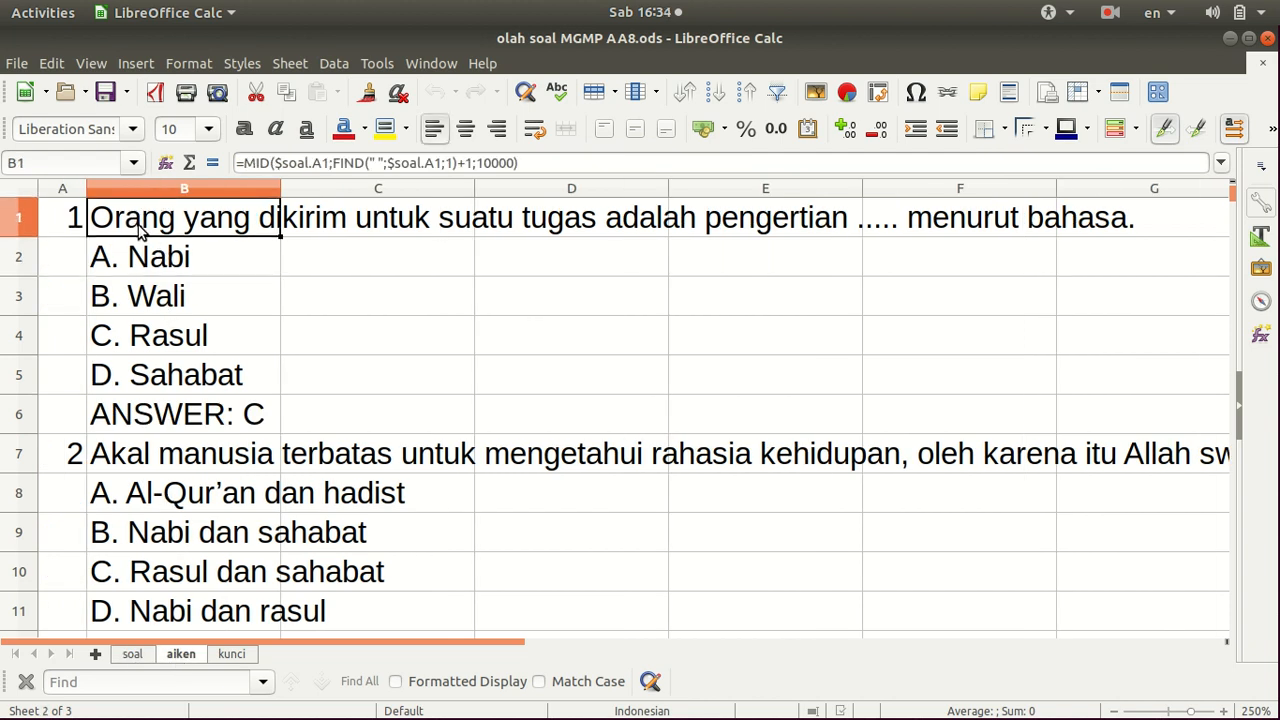
left_click(619, 163)
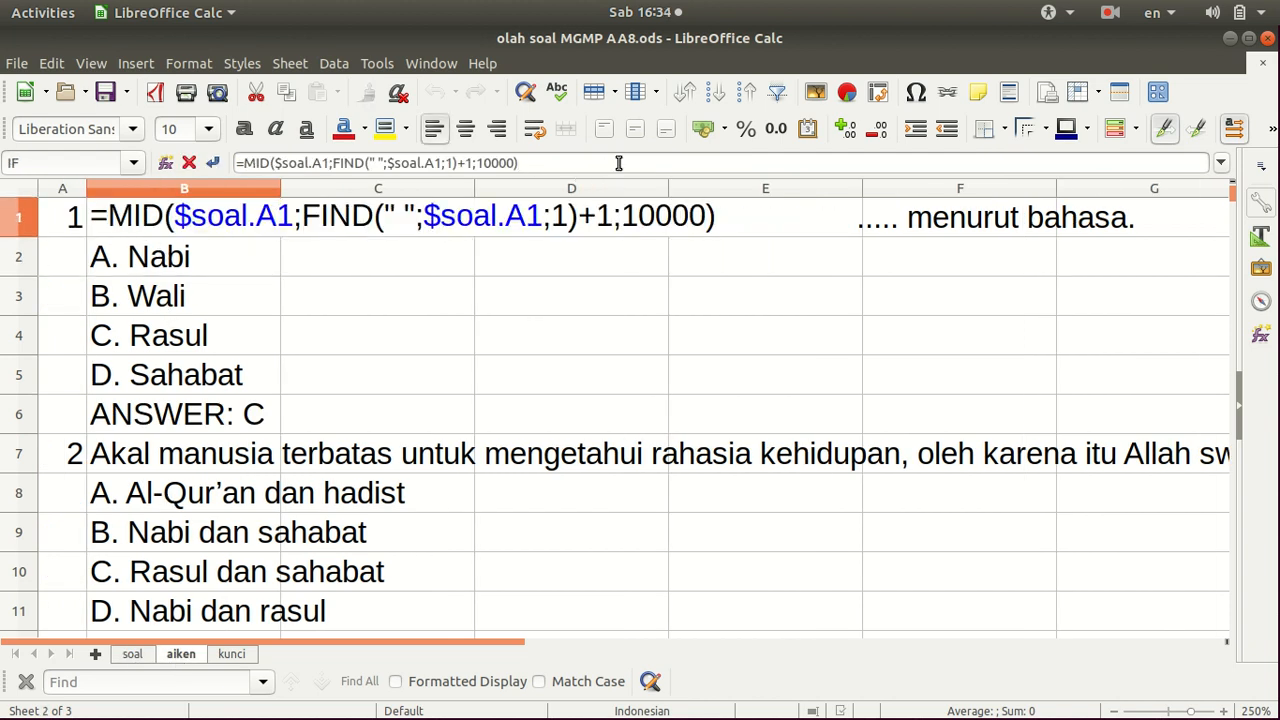
double_click(137, 216)
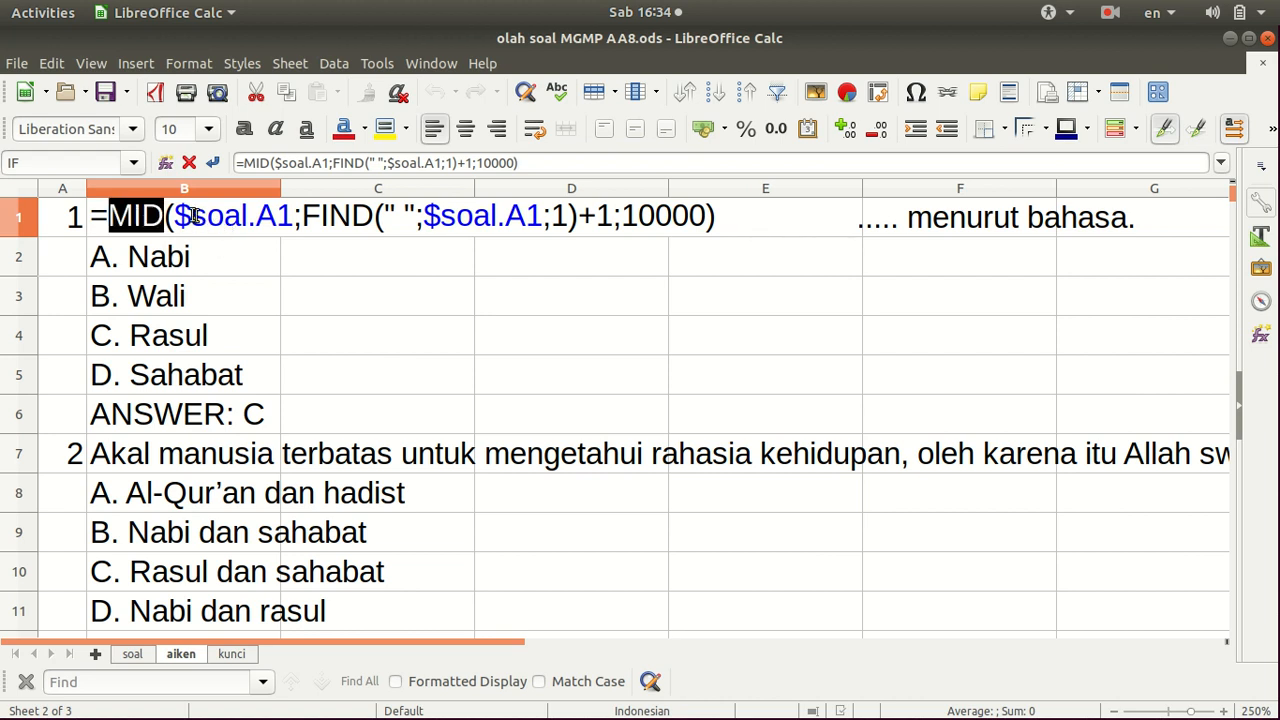
left_click(176, 216)
left_click_drag(176, 216, 247, 216)
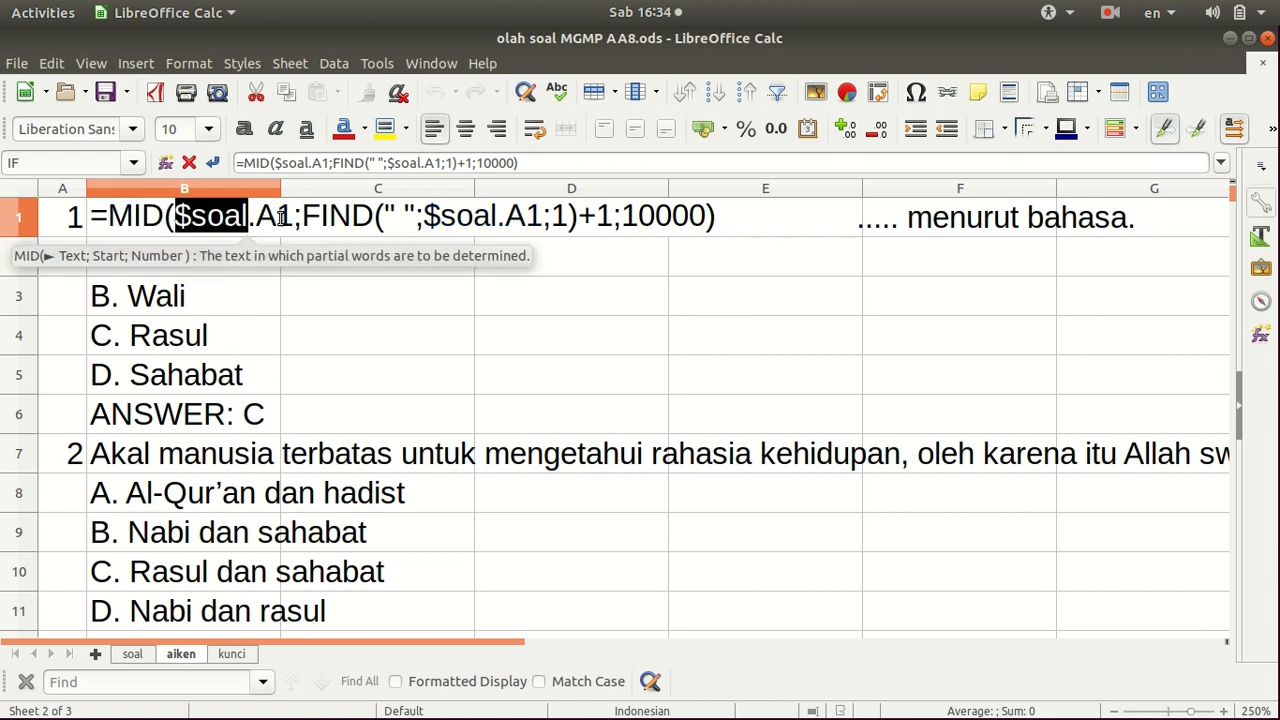
double_click(277, 216)
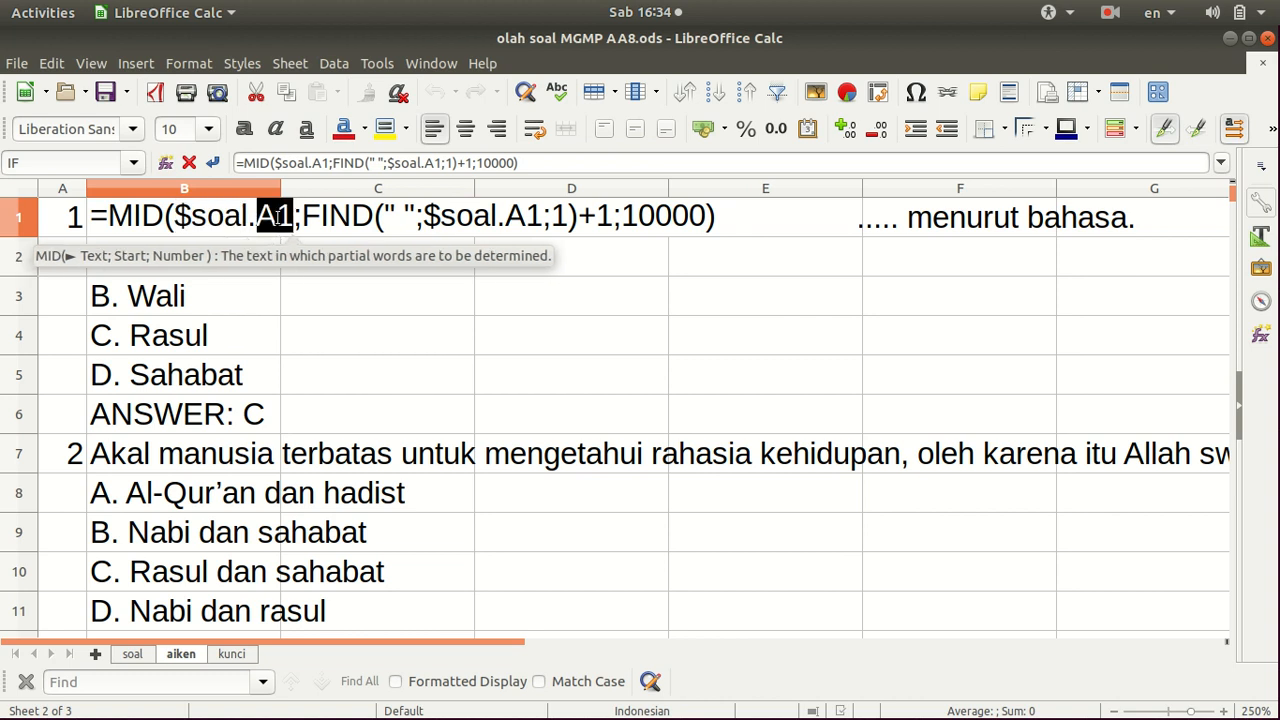
left_click(340, 222)
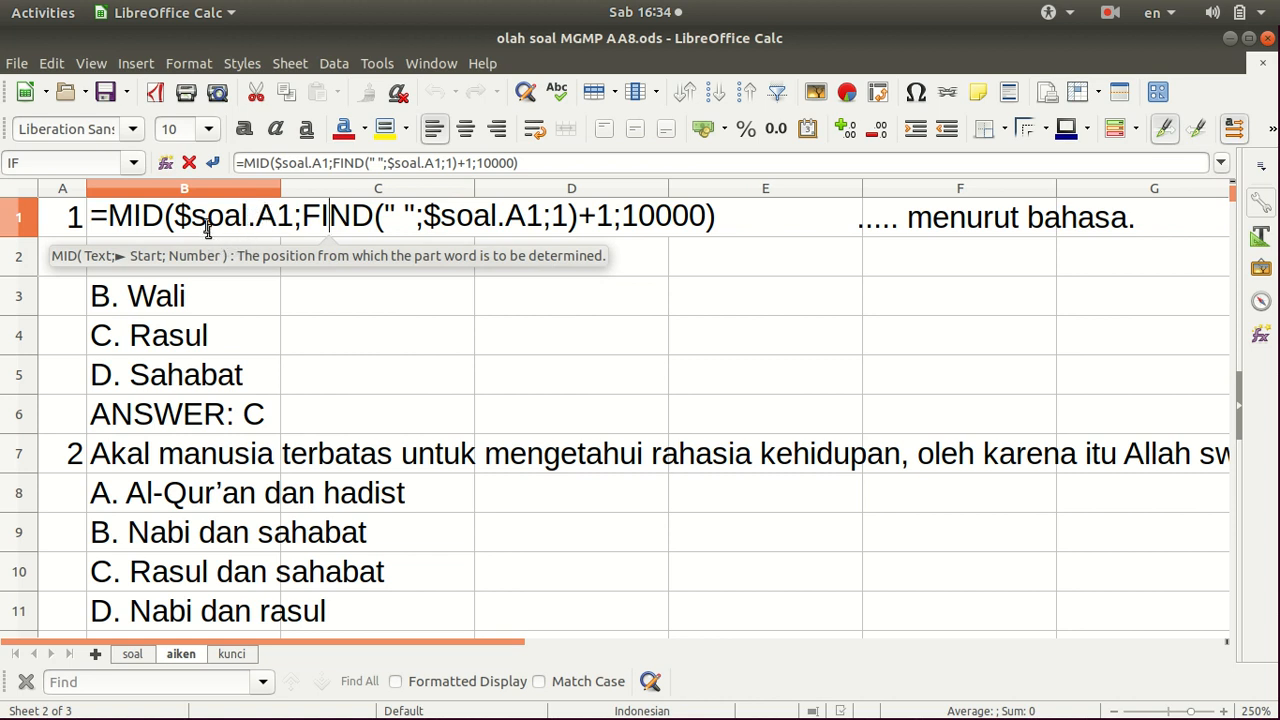
double_click(337, 214)
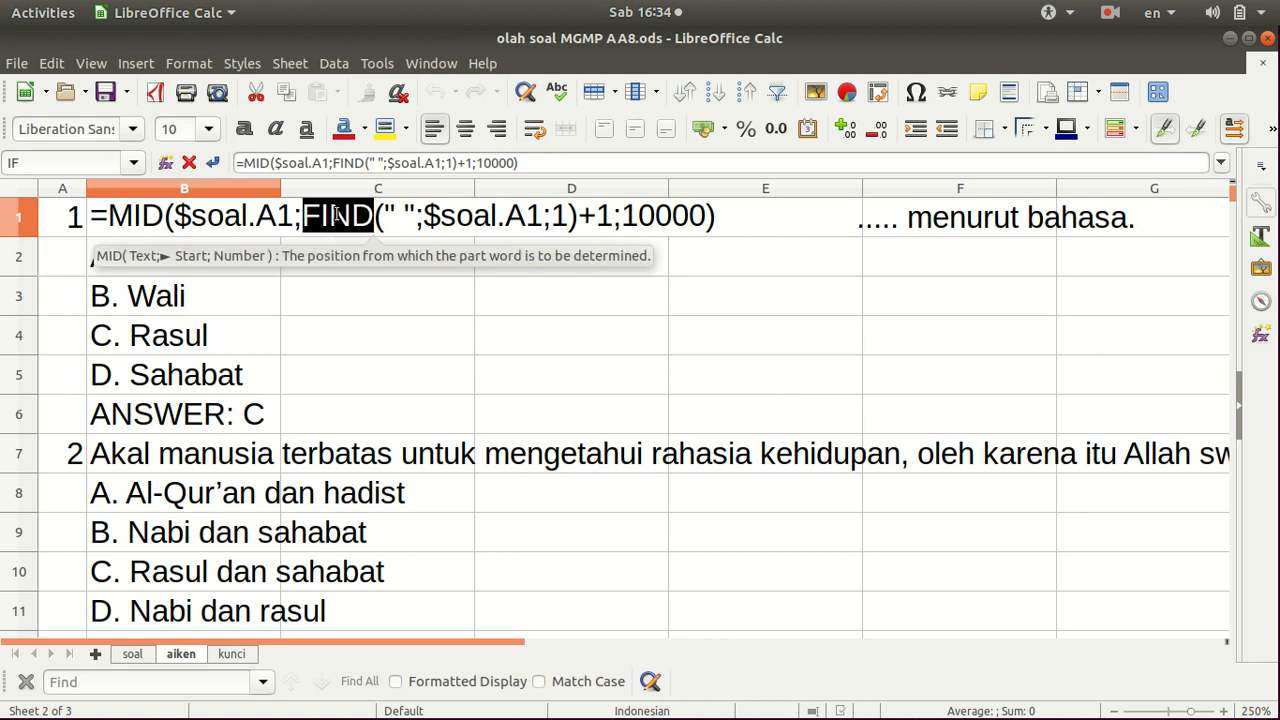
left_click(395, 215)
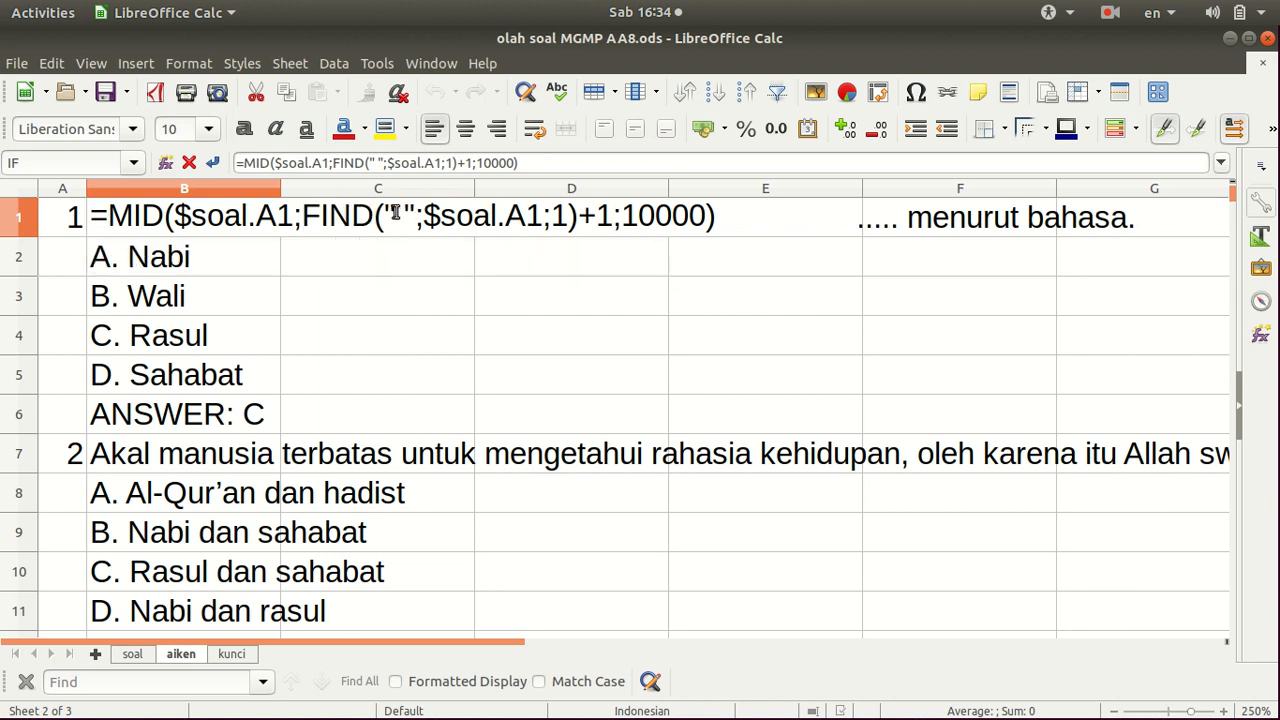
left_click(484, 216)
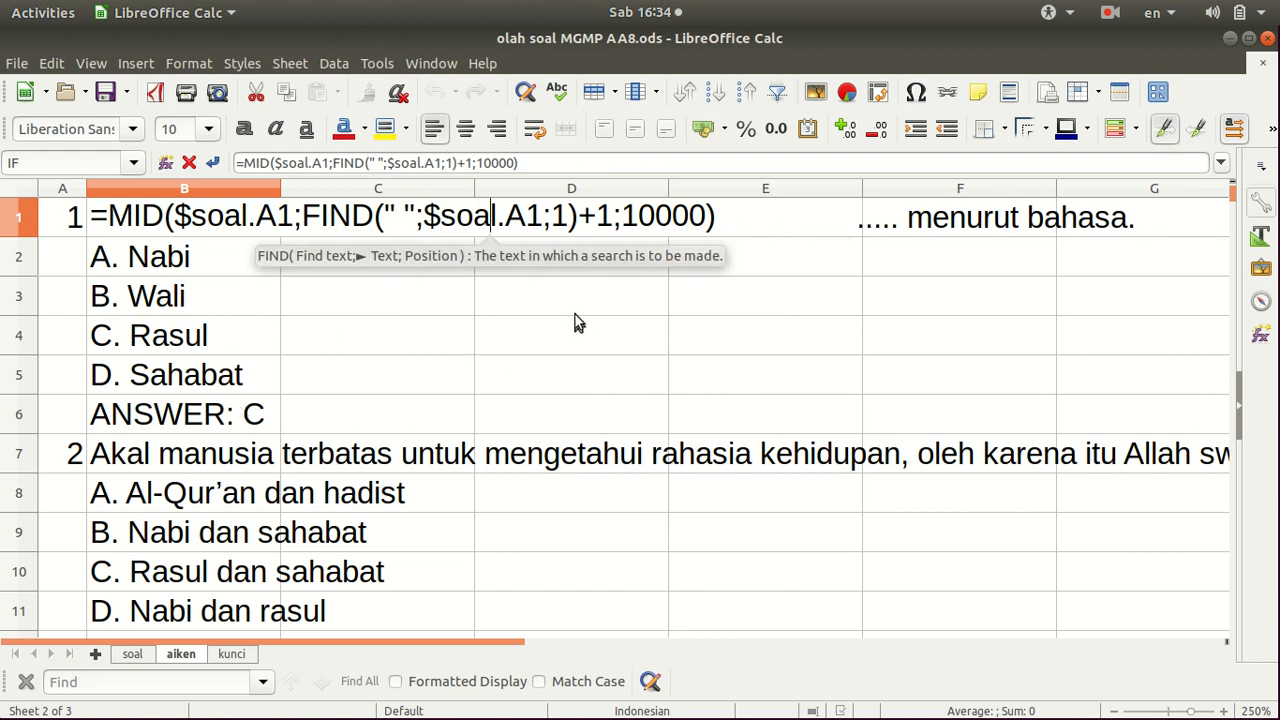
left_click(561, 215)
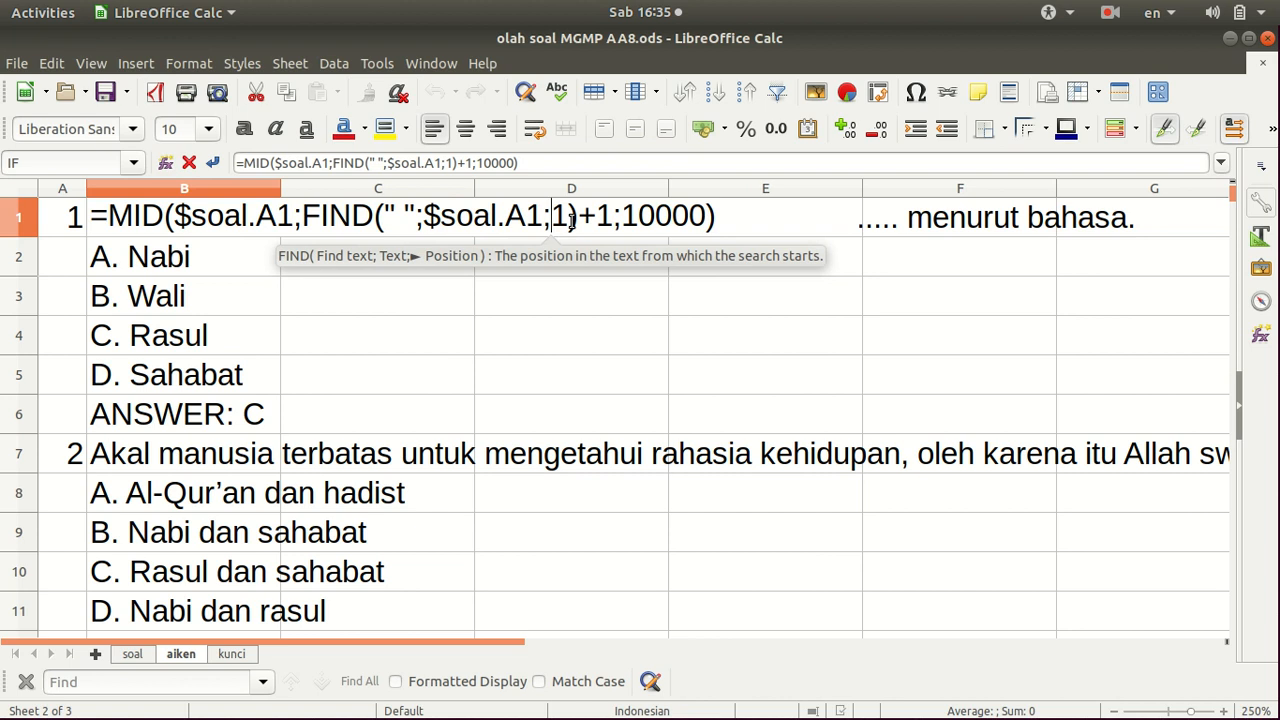
left_click(166, 164)
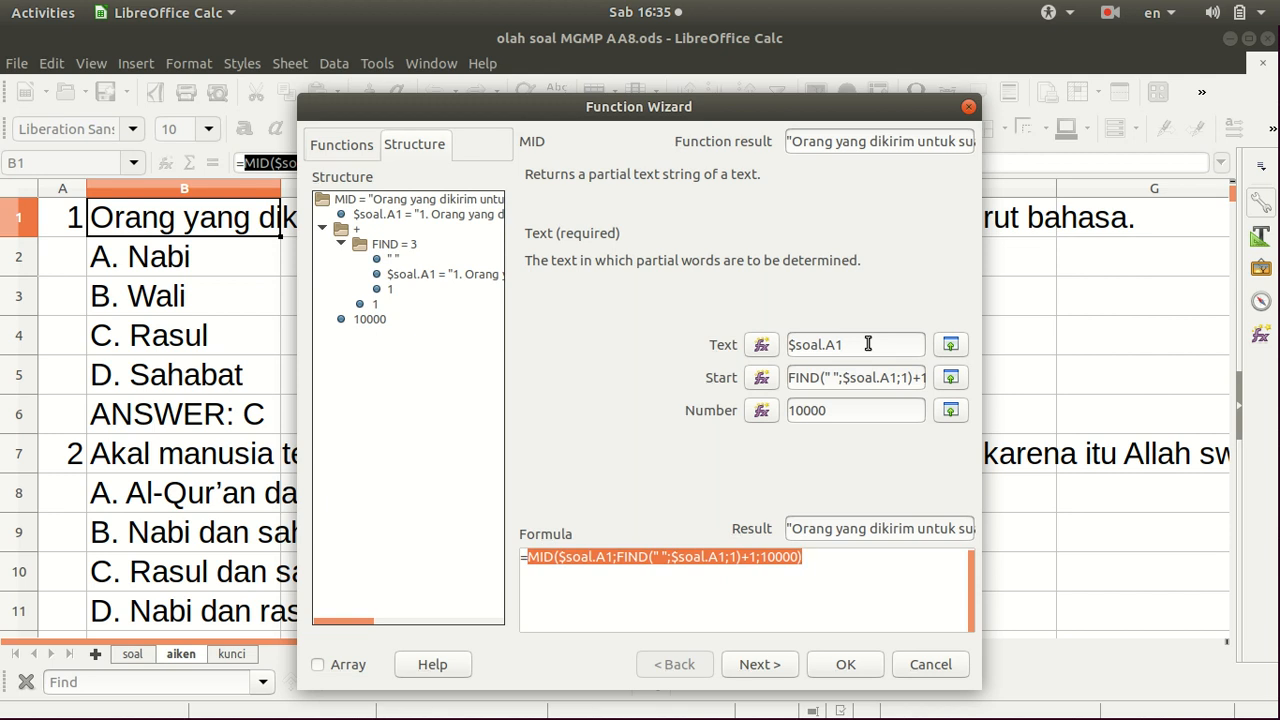
type("==")
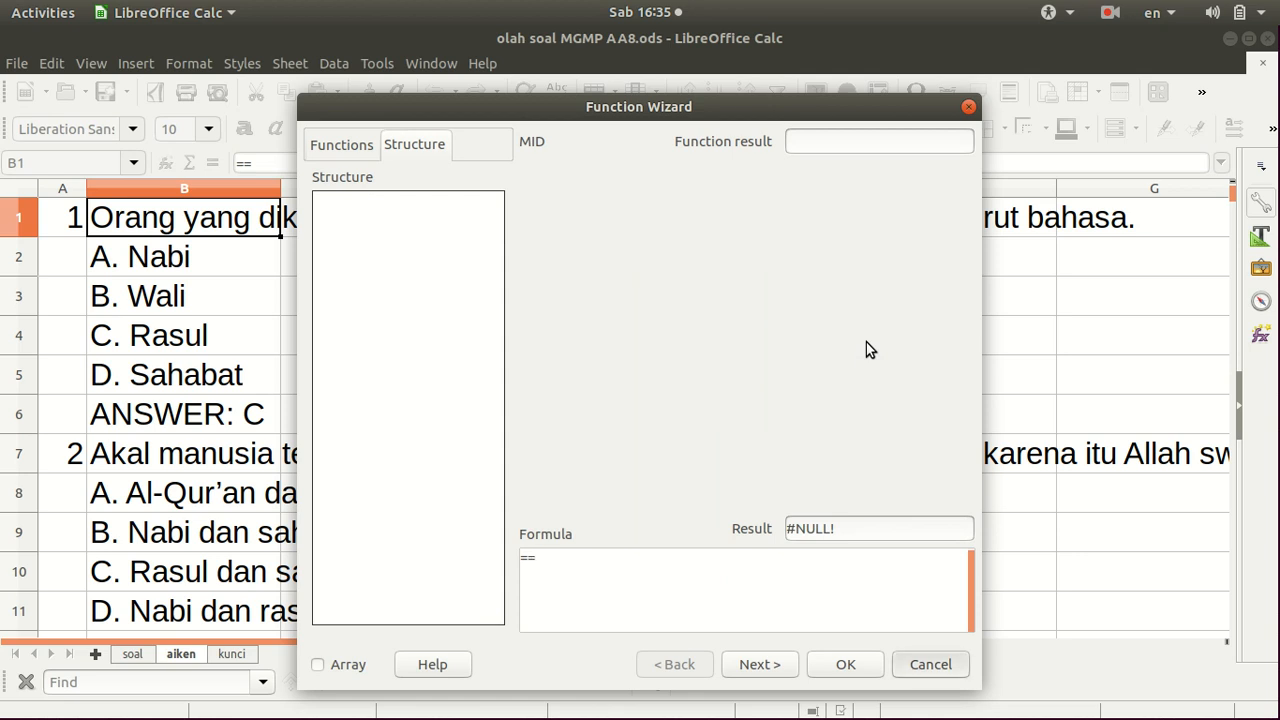
key("Escape")
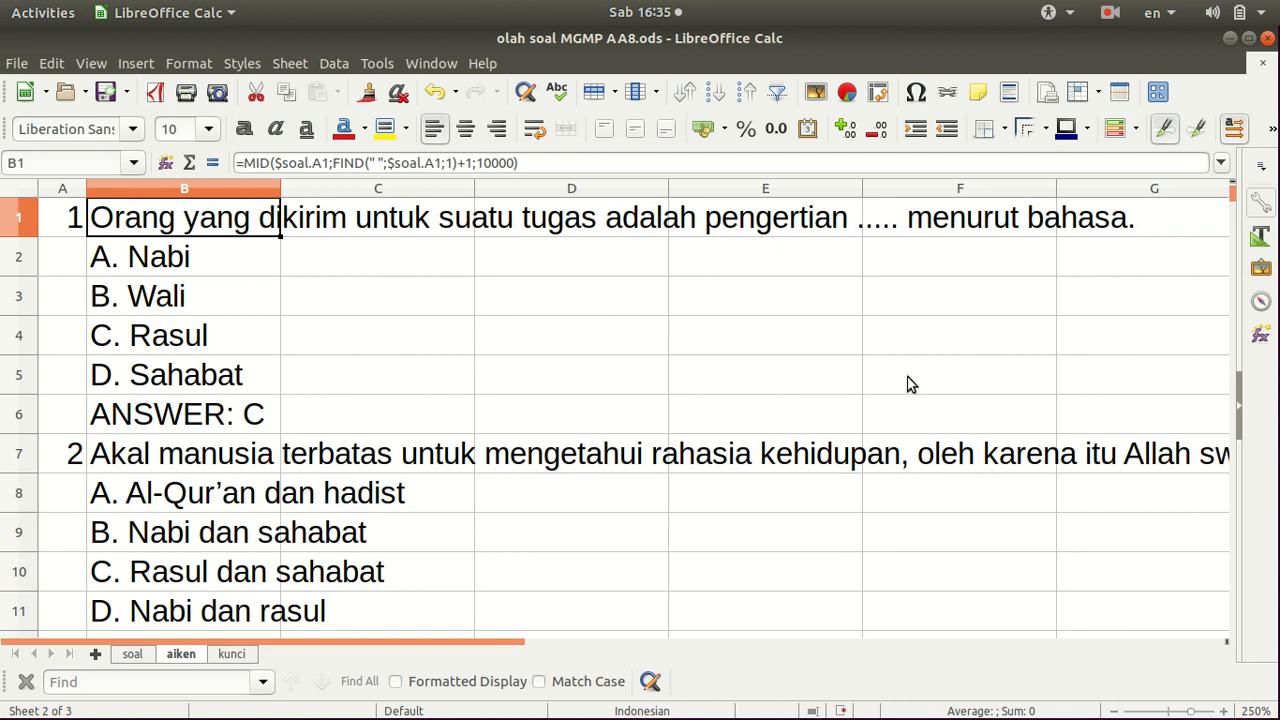
Step: Open the Function Wizard for cell B1 and examine the Text, Number and Start arguments of its MID function
left_click(172, 163)
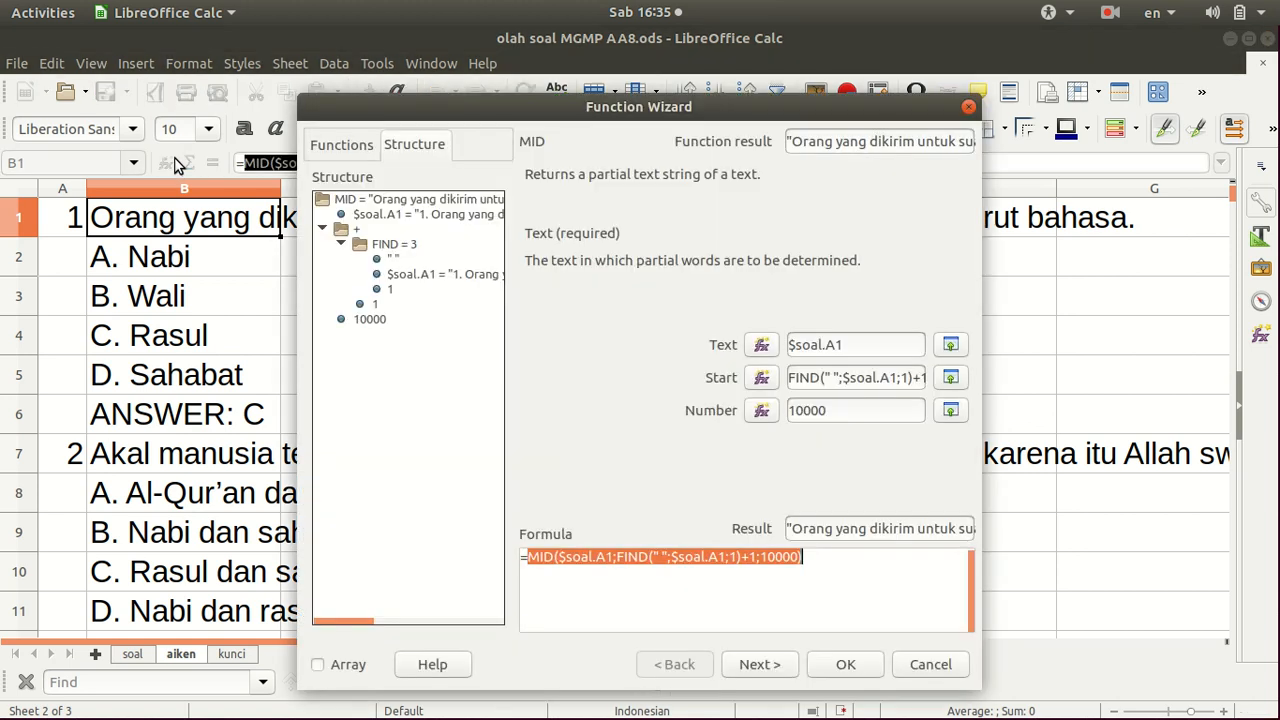
left_click(890, 352)
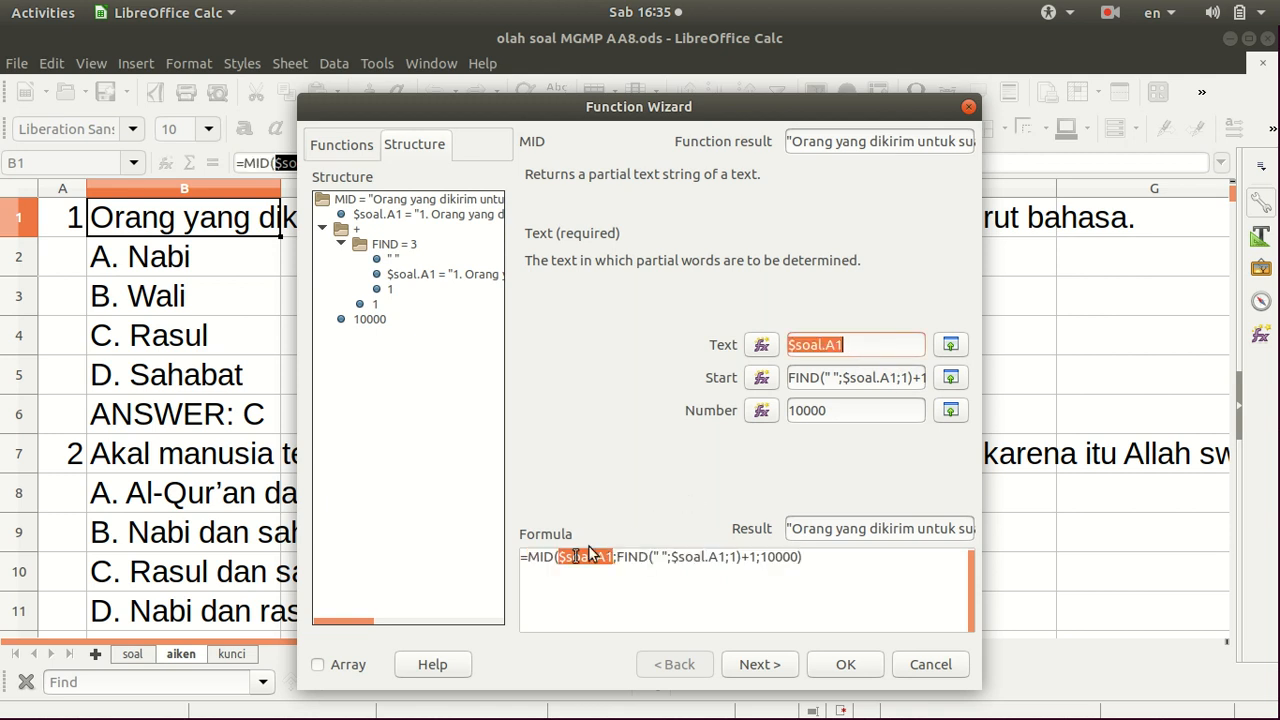
left_click(543, 557)
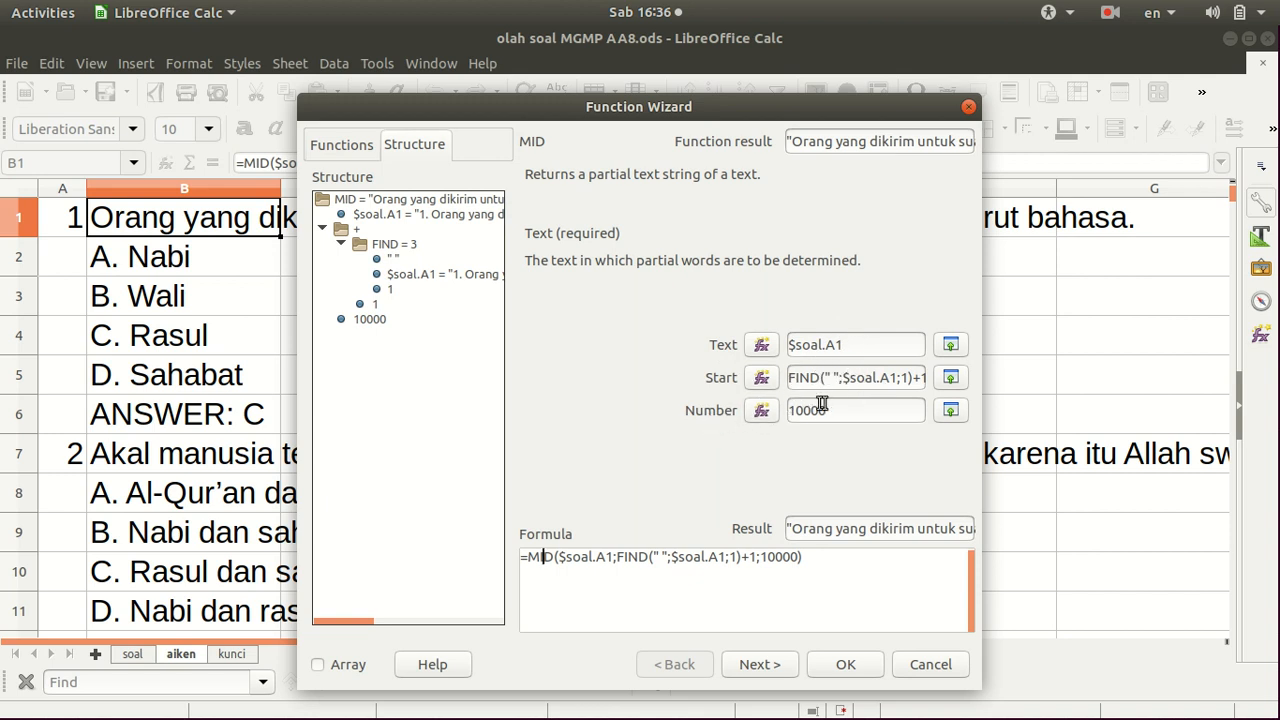
left_click(857, 407)
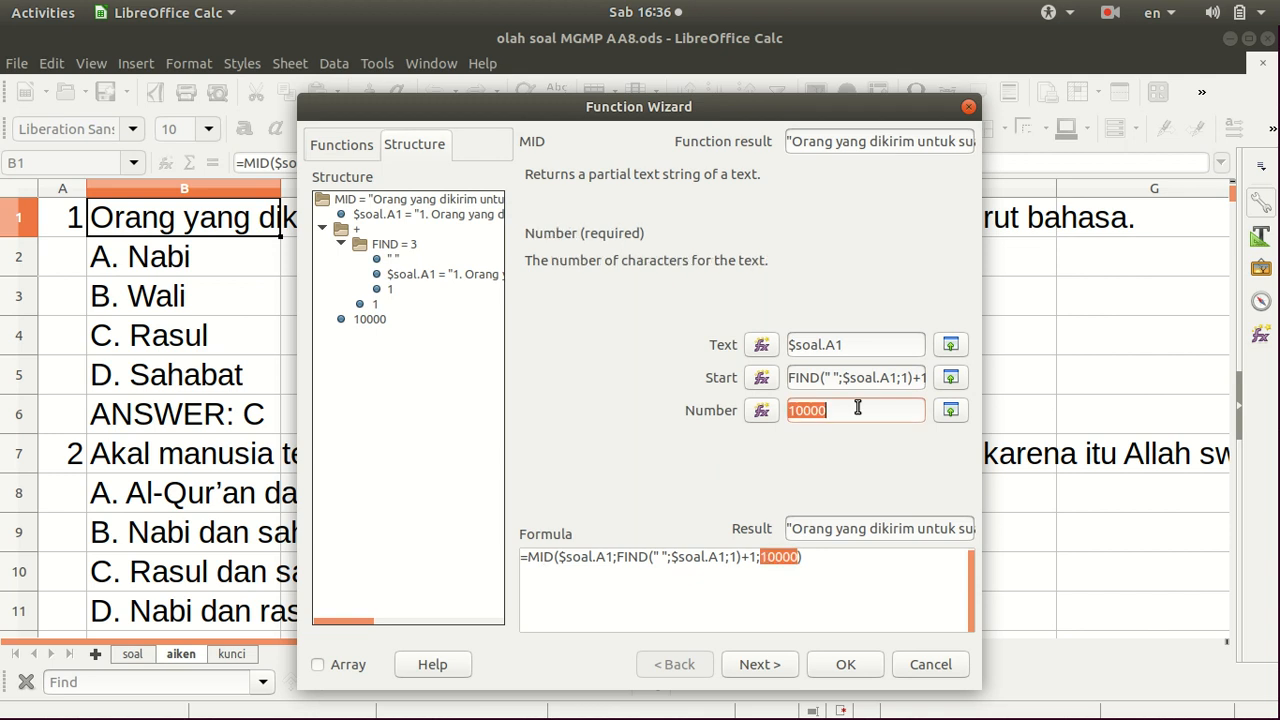
left_click(872, 343)
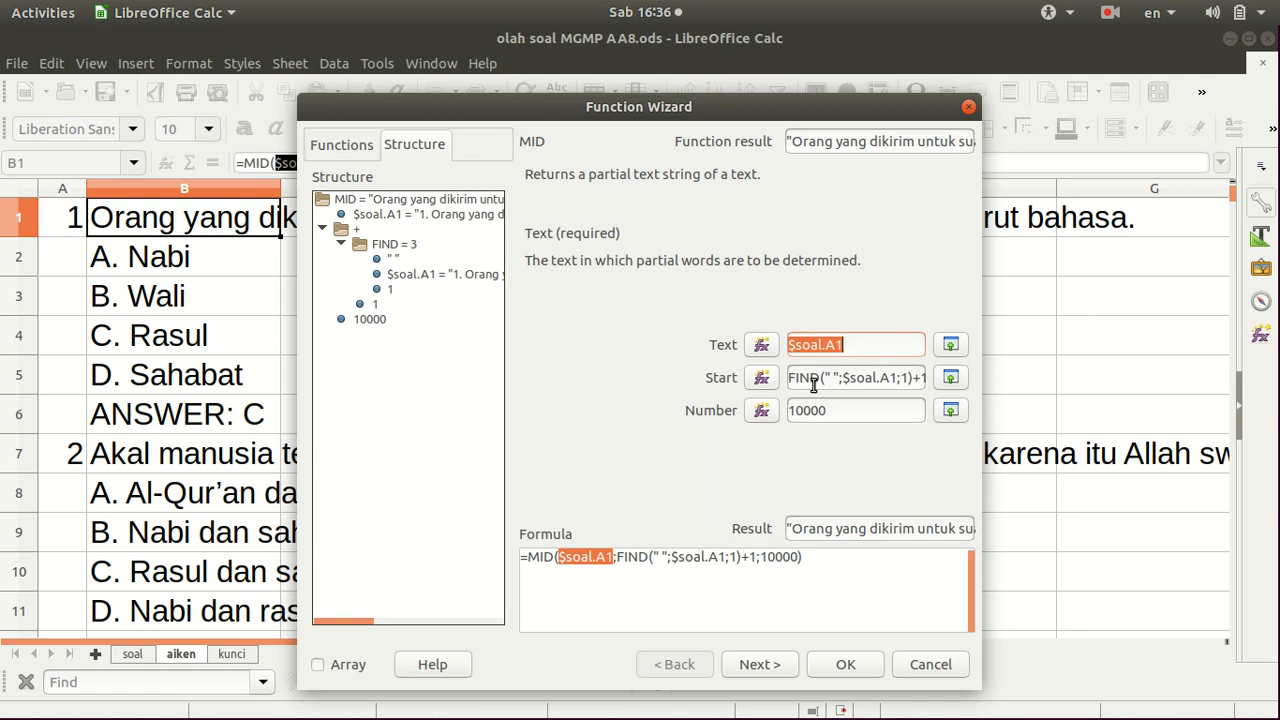
key("Tab")
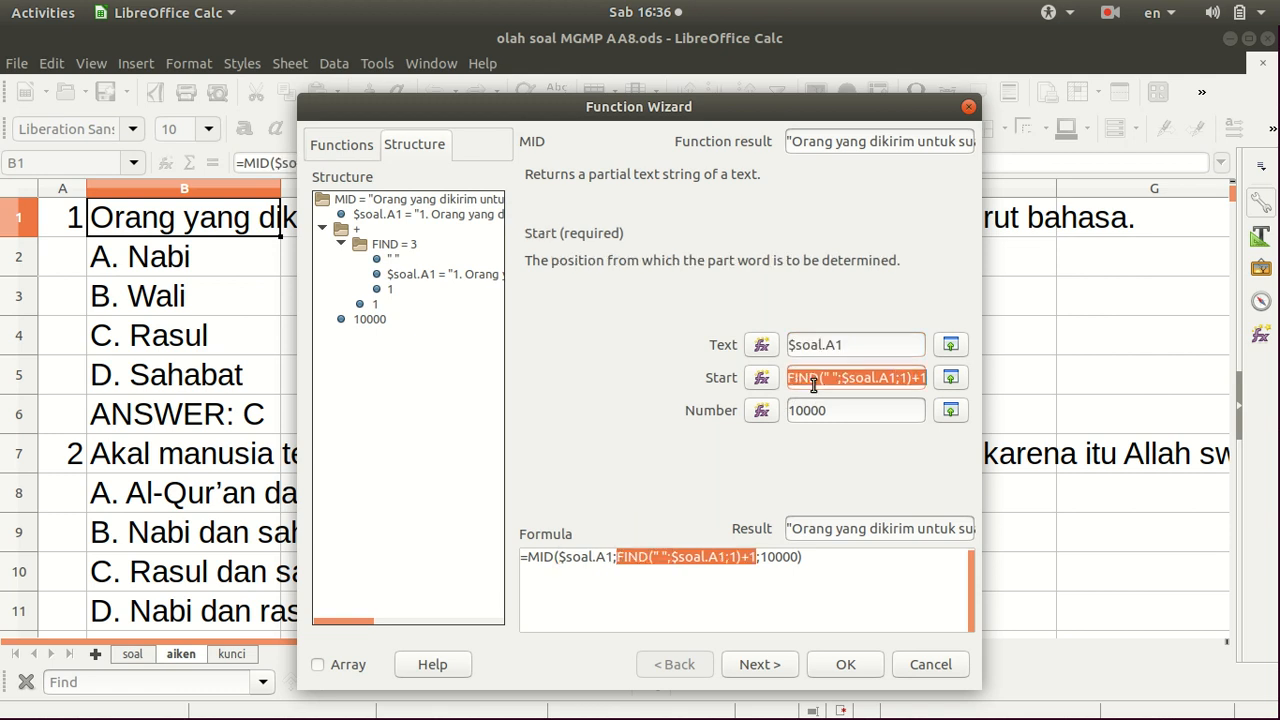
Step: Examine the FIND expression and its +1 offset in the Start argument of the MID function
left_click(836, 378)
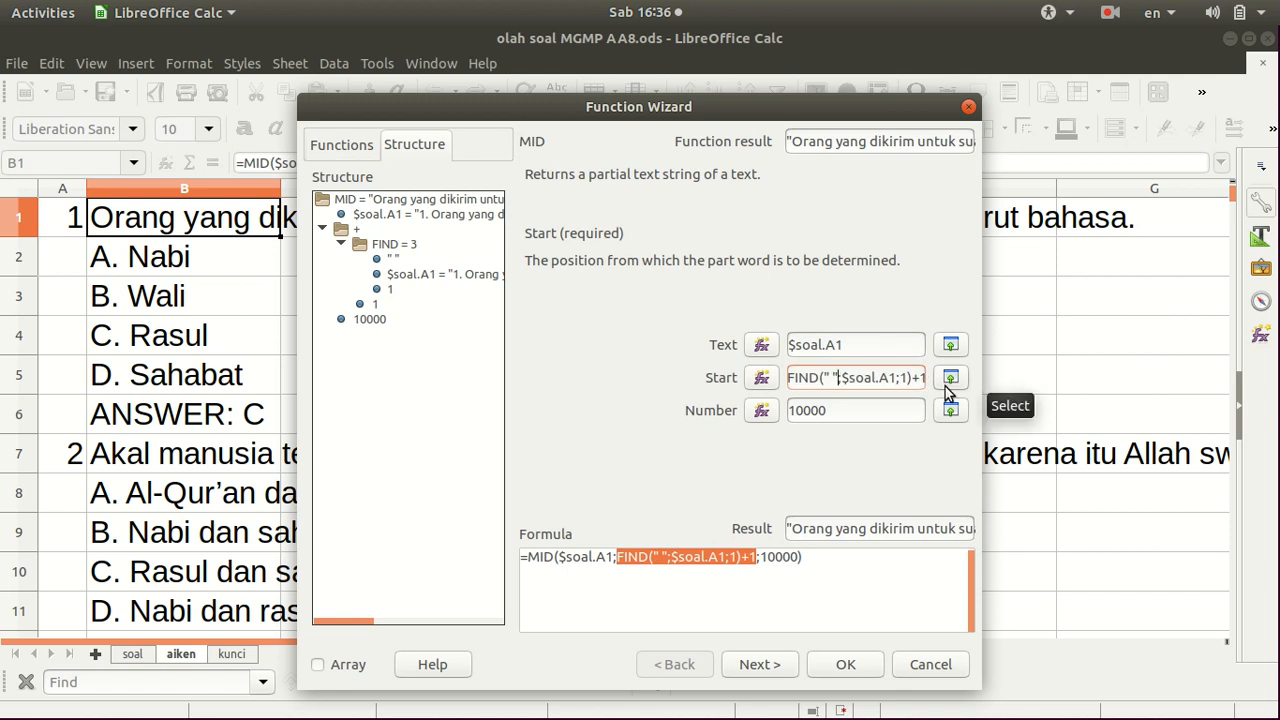
key("Left")
key("Right")
key("Right")
key("Right")
key("Right")
key("Right")
key("Right")
key("Right")
key("Right")
key("Right")
key("Right")
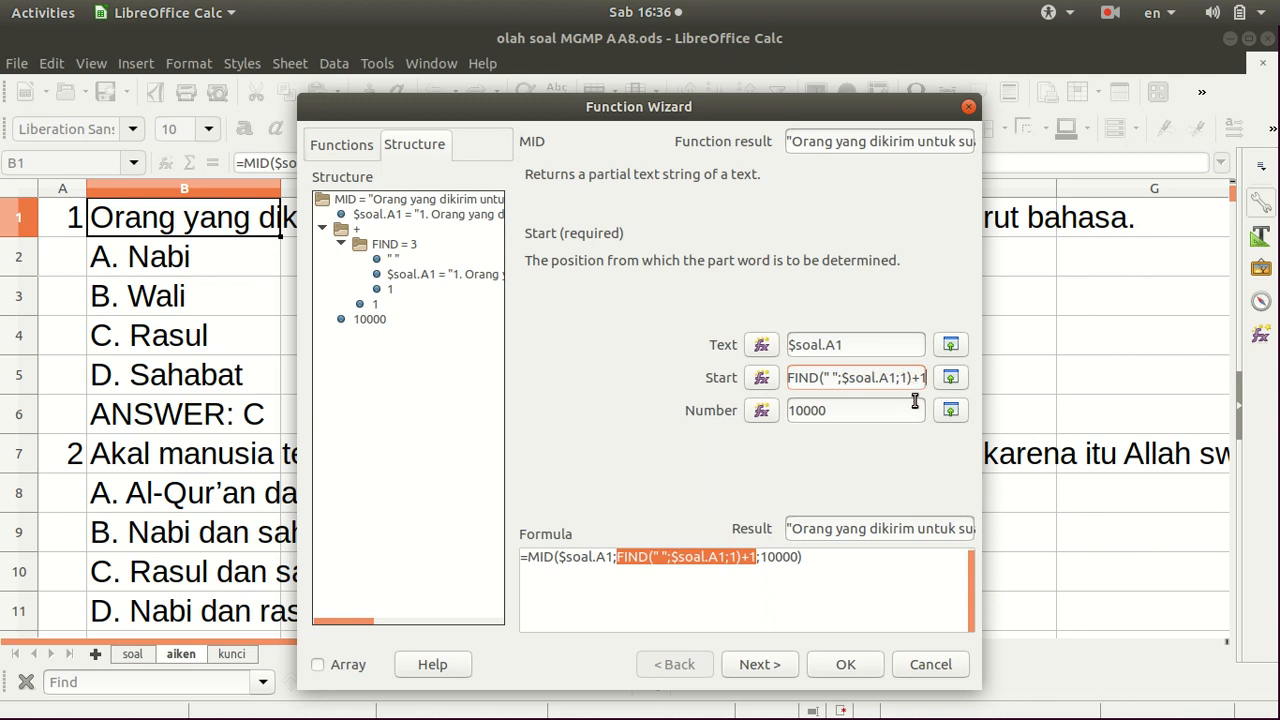
Step: Review the Number argument of MID and the arguments of the nested FIND function, then close the Function Wizard
left_click(840, 416)
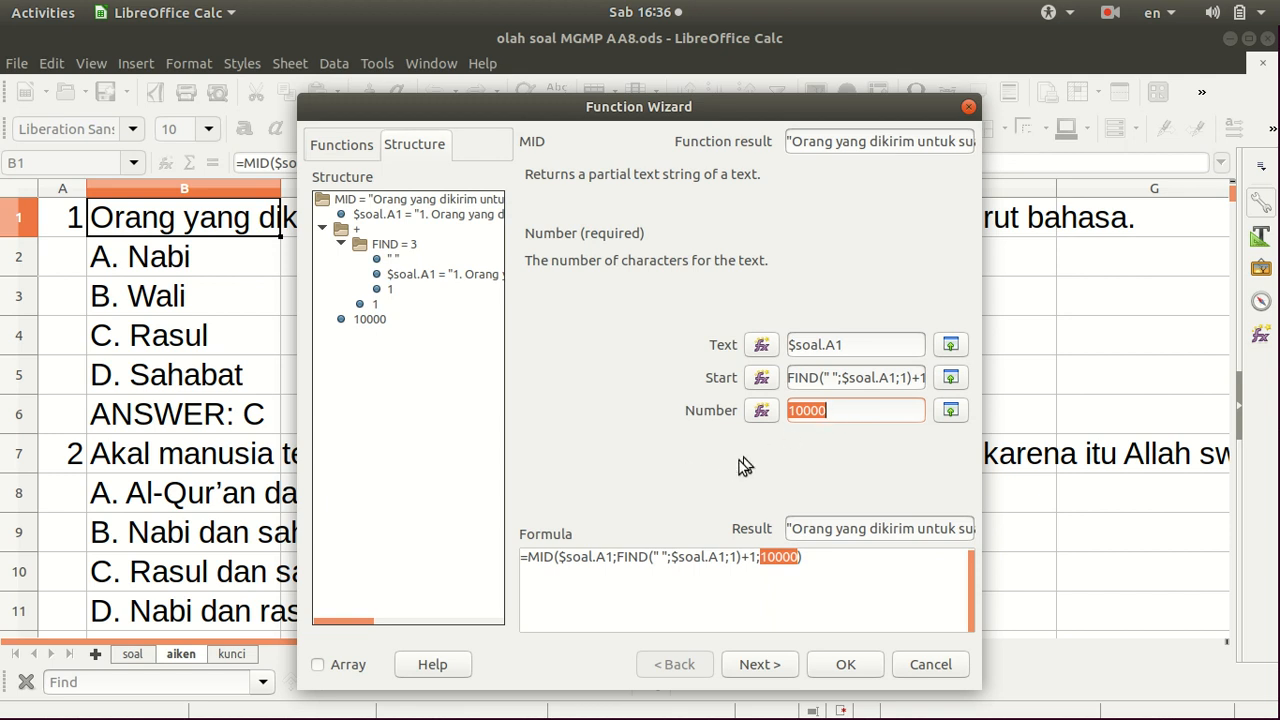
left_click(632, 557)
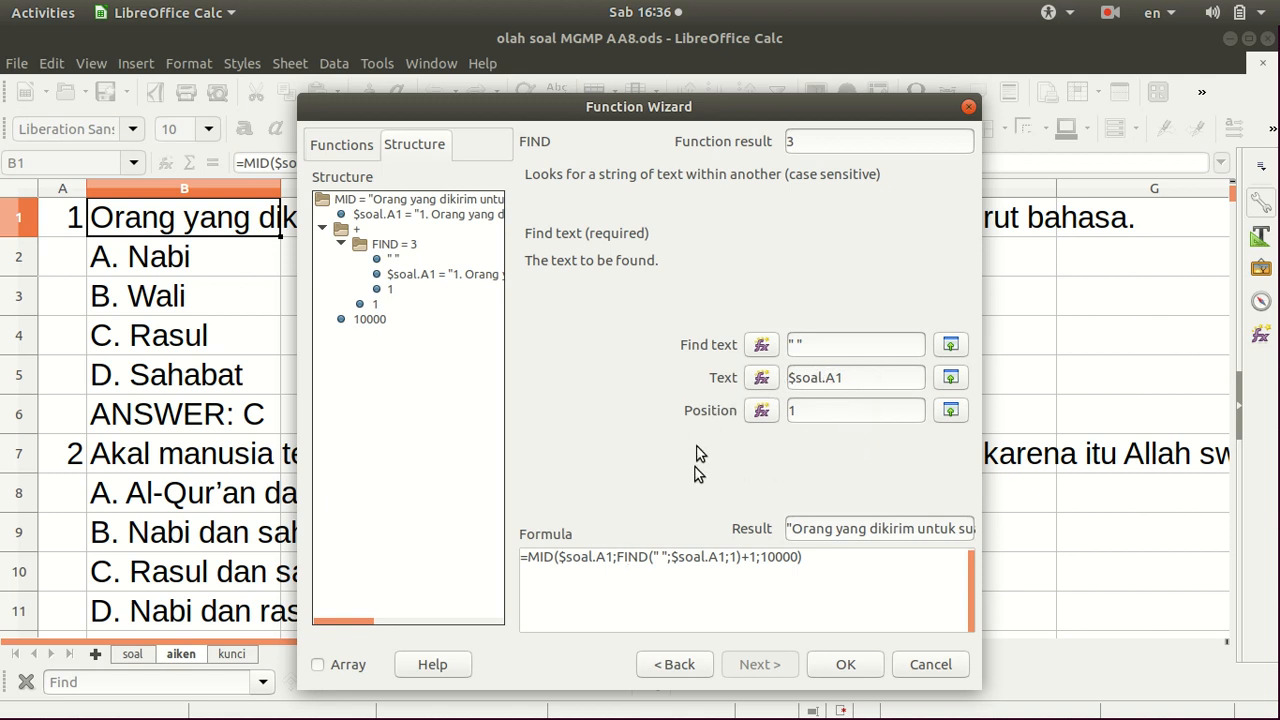
left_click(846, 666)
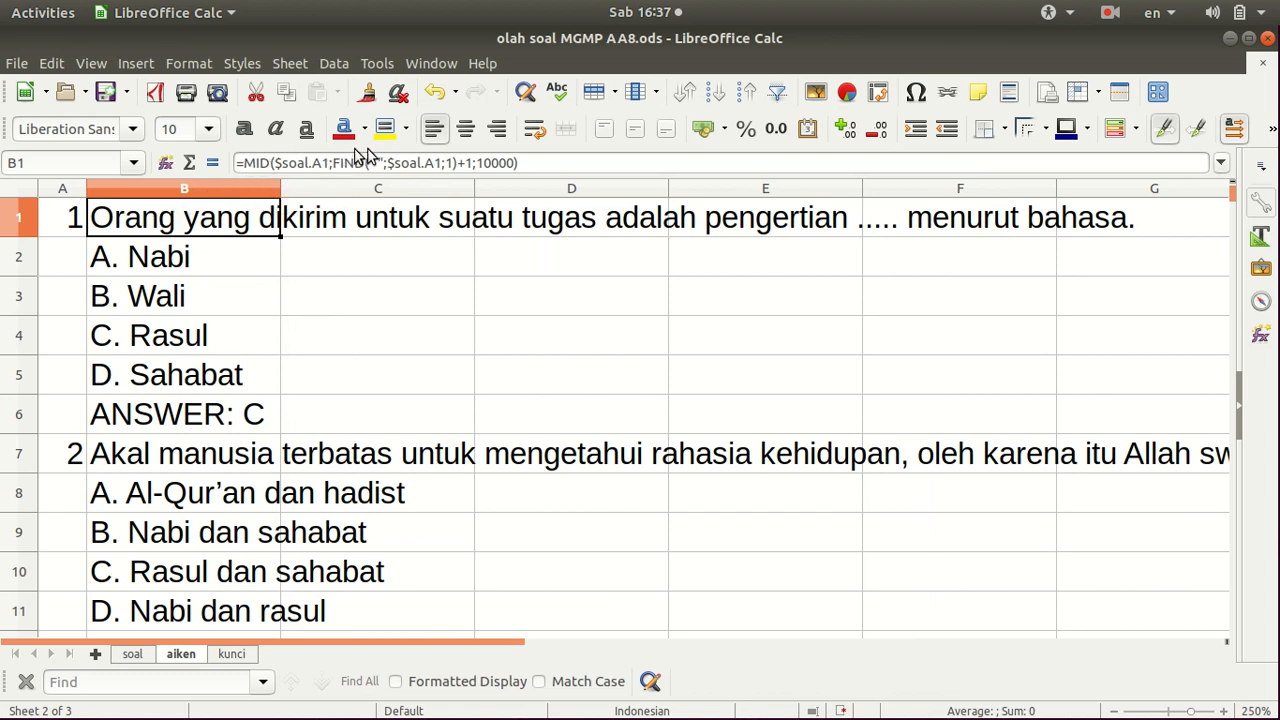
Step: Look through the formulas of the first question's answer options and answer line, from cell B2 down to B6
left_click(165, 258)
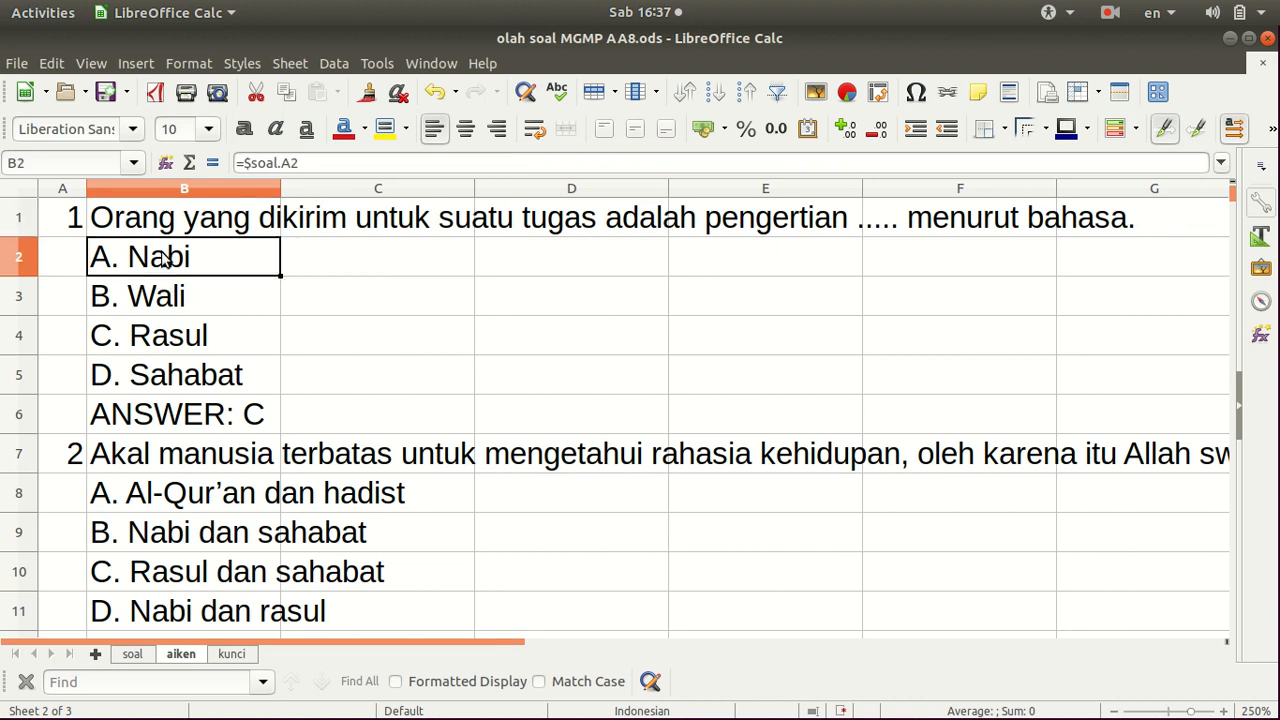
key("Down")
key("Down")
key("Down")
key("Down")
key("Down")
key("Up")
key("Up")
key("Up")
key("Up")
key("Up")
Step: Examine the source answer options of the first two questions in column A of the soal sheet
left_click(132, 654)
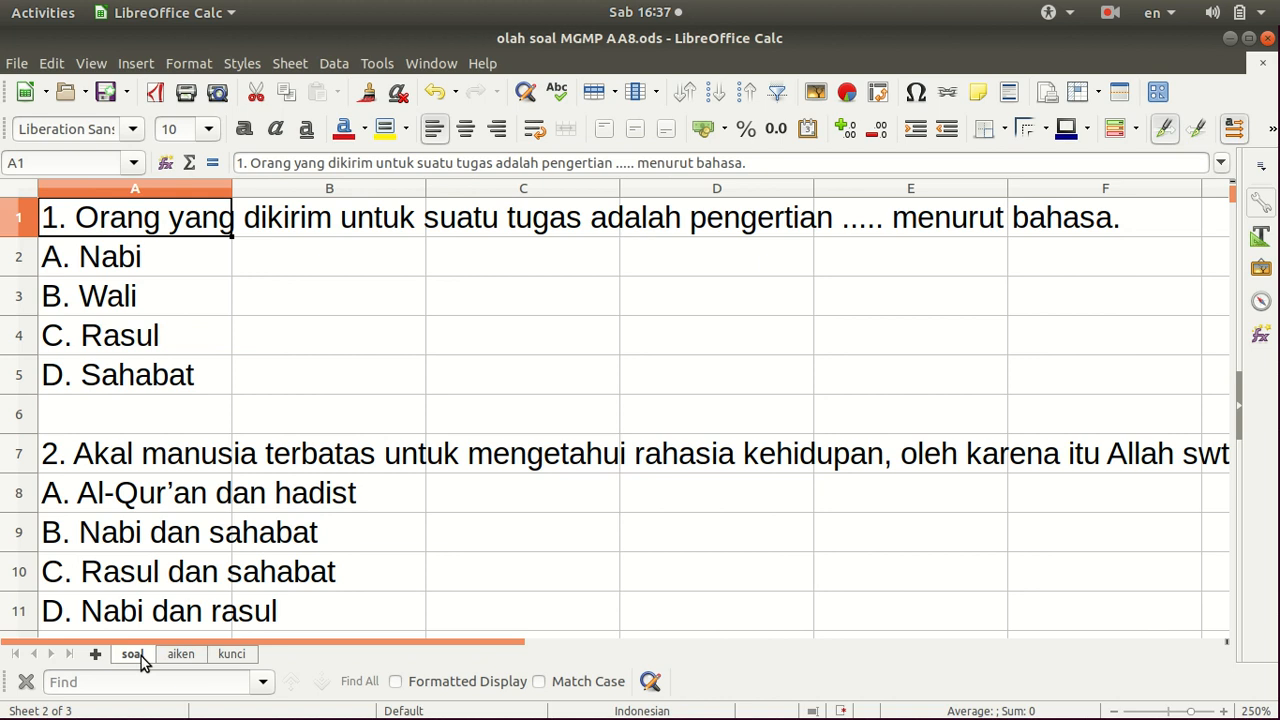
left_click(127, 272)
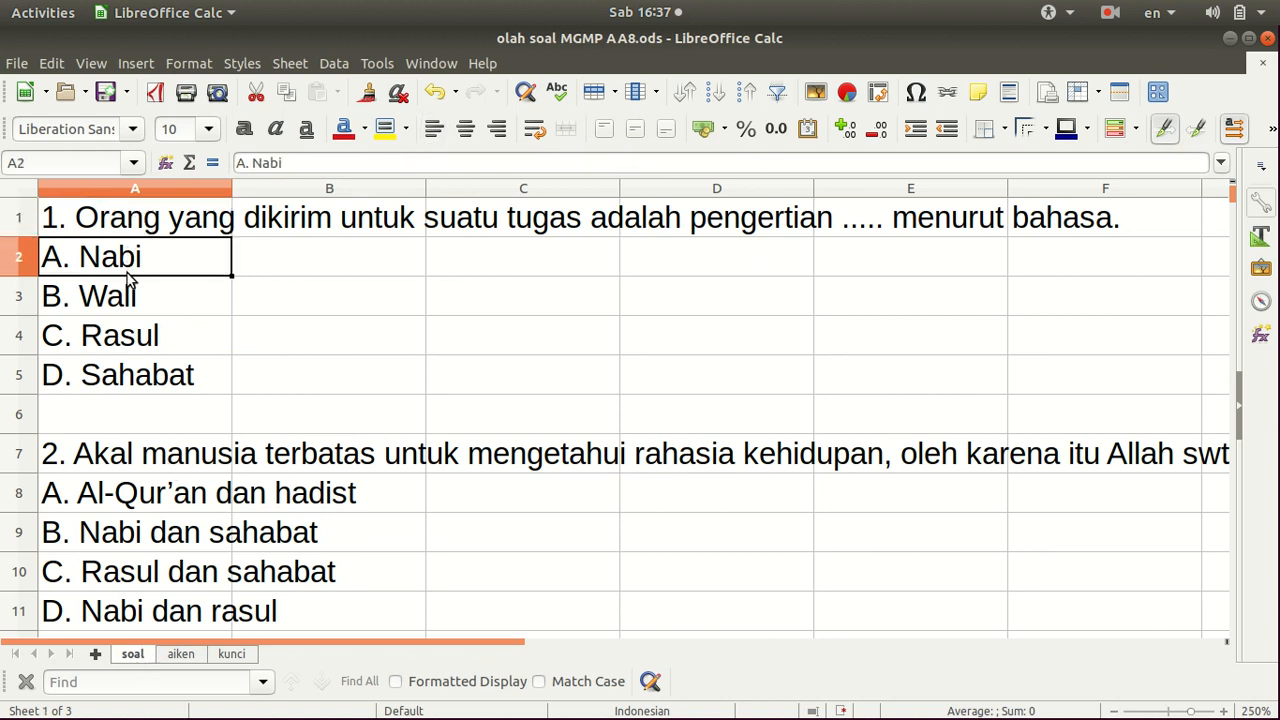
key("Down")
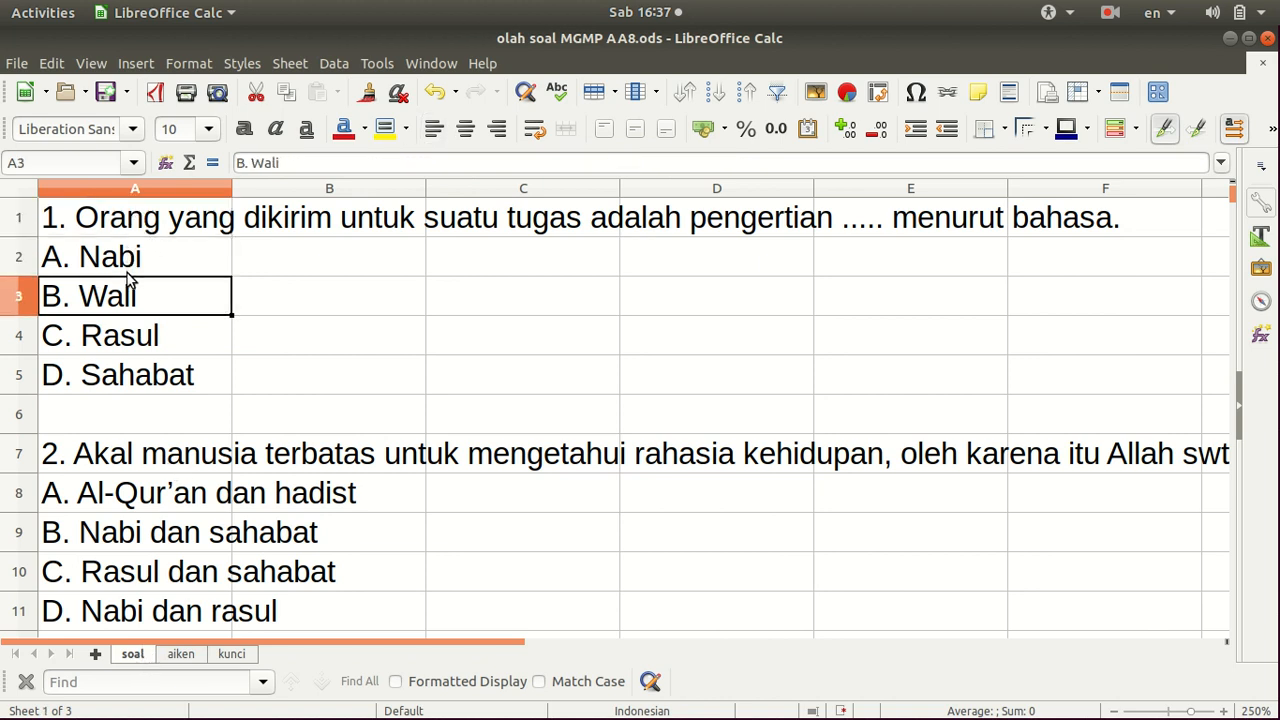
left_click(127, 272)
key("Down")
key("Down")
key("Down")
key("Down")
key("Down")
key("Down")
key("Down")
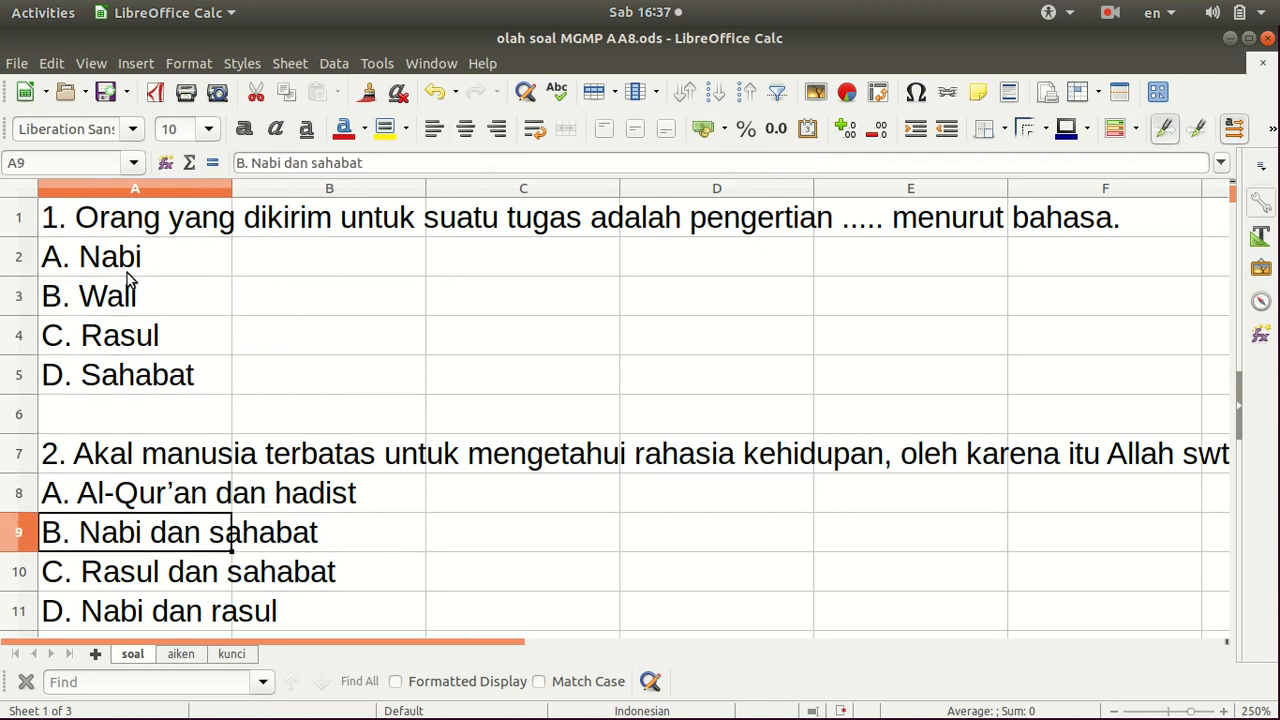
Step: Look further down the soal sheet to find question 4 and its answer options
key("Down")
key("Down")
key("Down")
key("Down")
key("Down")
key("Down")
key("Down")
key("Down")
key("Down")
key("Down")
key("Down")
key("Down")
key("Down")
key("Down")
key("Down")
key("Down")
key("Down")
key("Down")
key("Down")
key("Down")
key("Up")
key("Up")
key("Up")
key("Up")
key("Up")
key("Up")
key("Up")
key("Up")
key("Up")
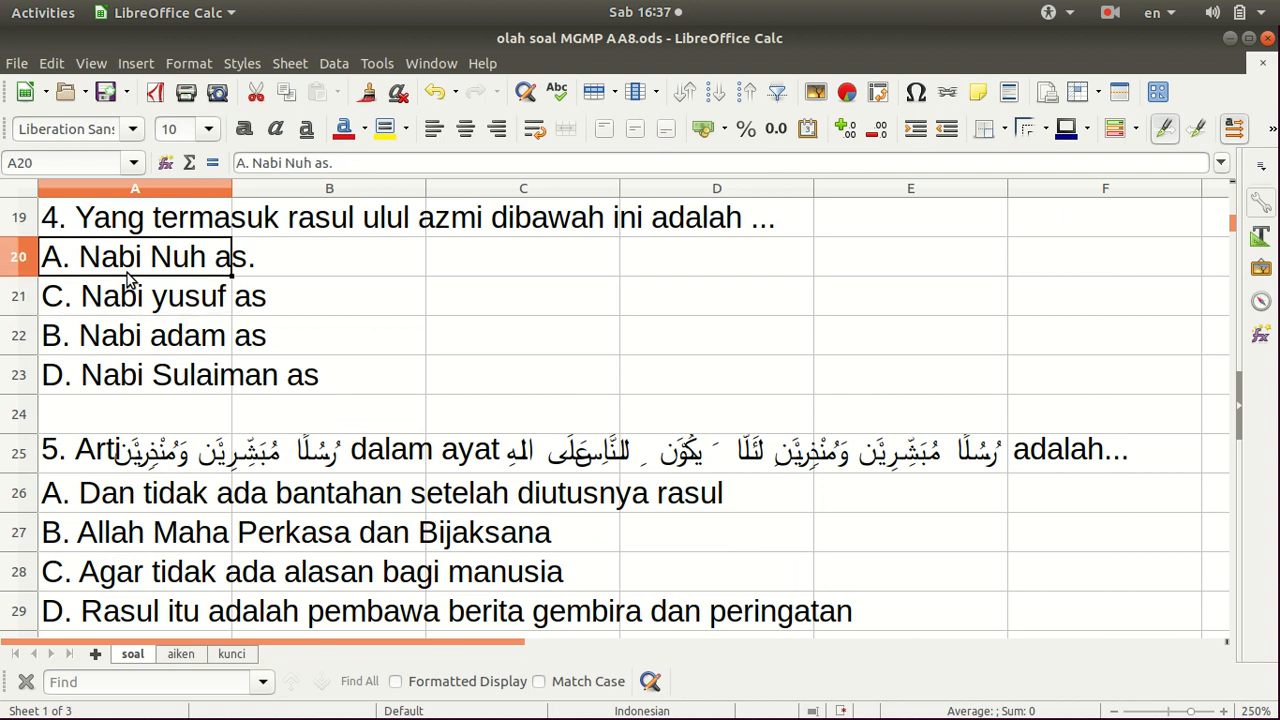
Step: Examine the order of the B and C options of question 4 in cells A21 and A22 of the soal sheet
key("Down")
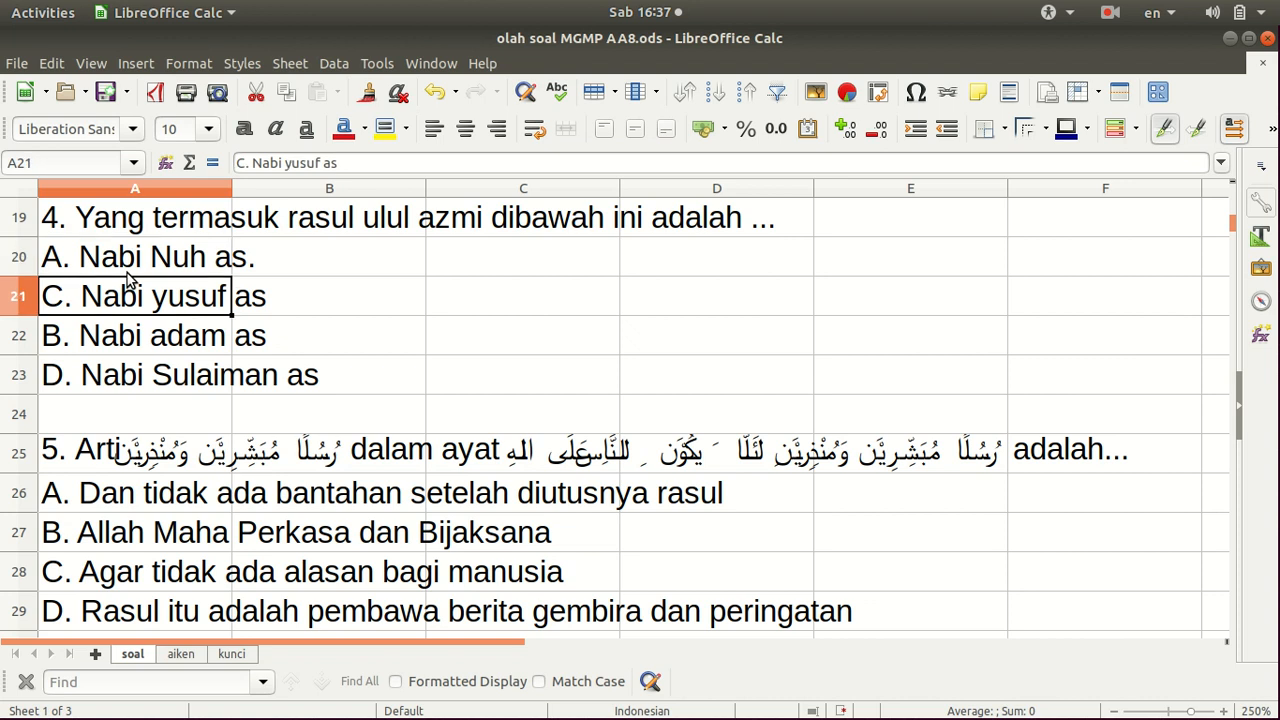
key("Down")
key("Up")
key("Up")
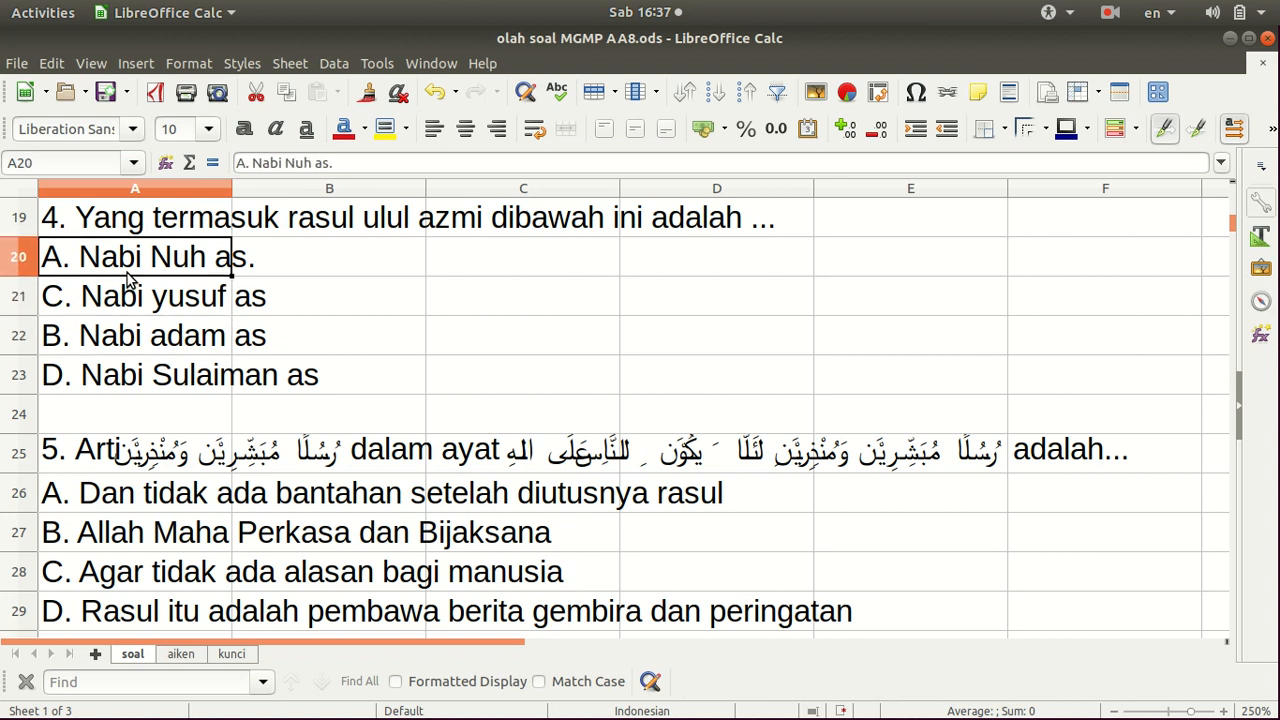
key("Down")
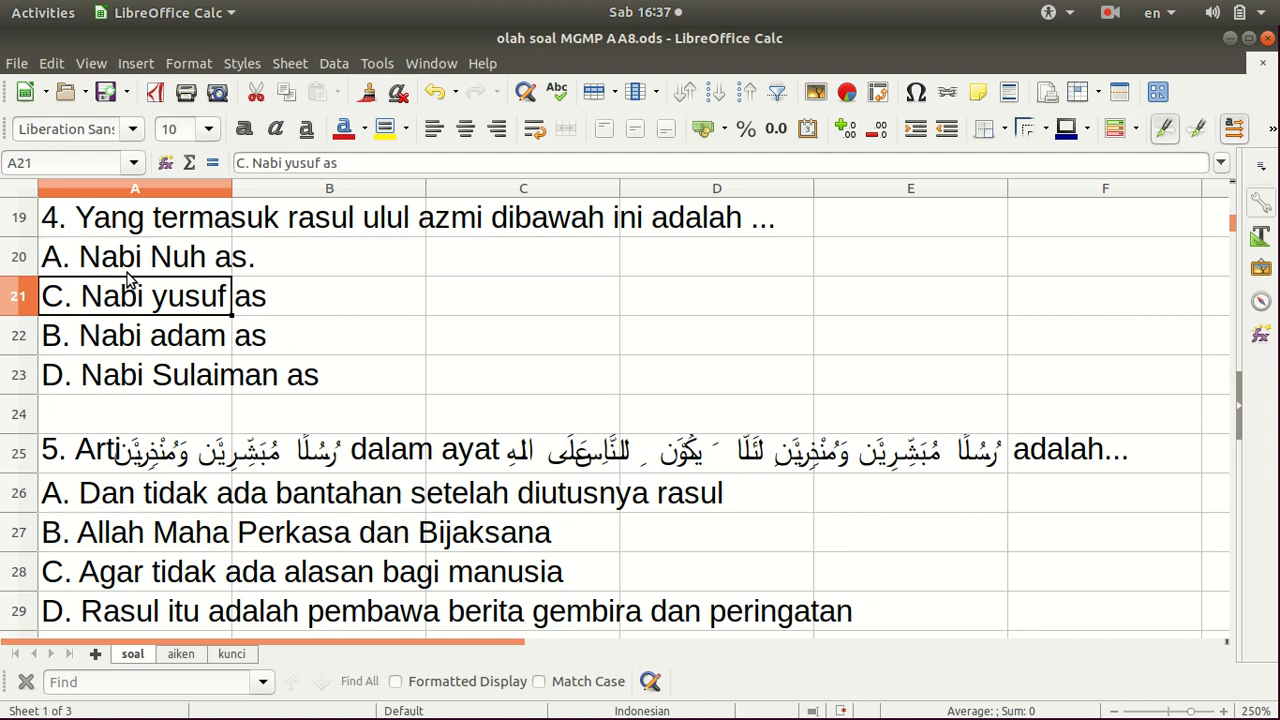
key("Down")
key("Down")
key("Up")
key("Up")
key("Down")
key("Up")
key("Down")
key("Up")
key("Down")
key("Up")
Step: Inspect the IF and LEFT formula in cell B3 of the aiken sheet that picks the B option
left_click(192, 652)
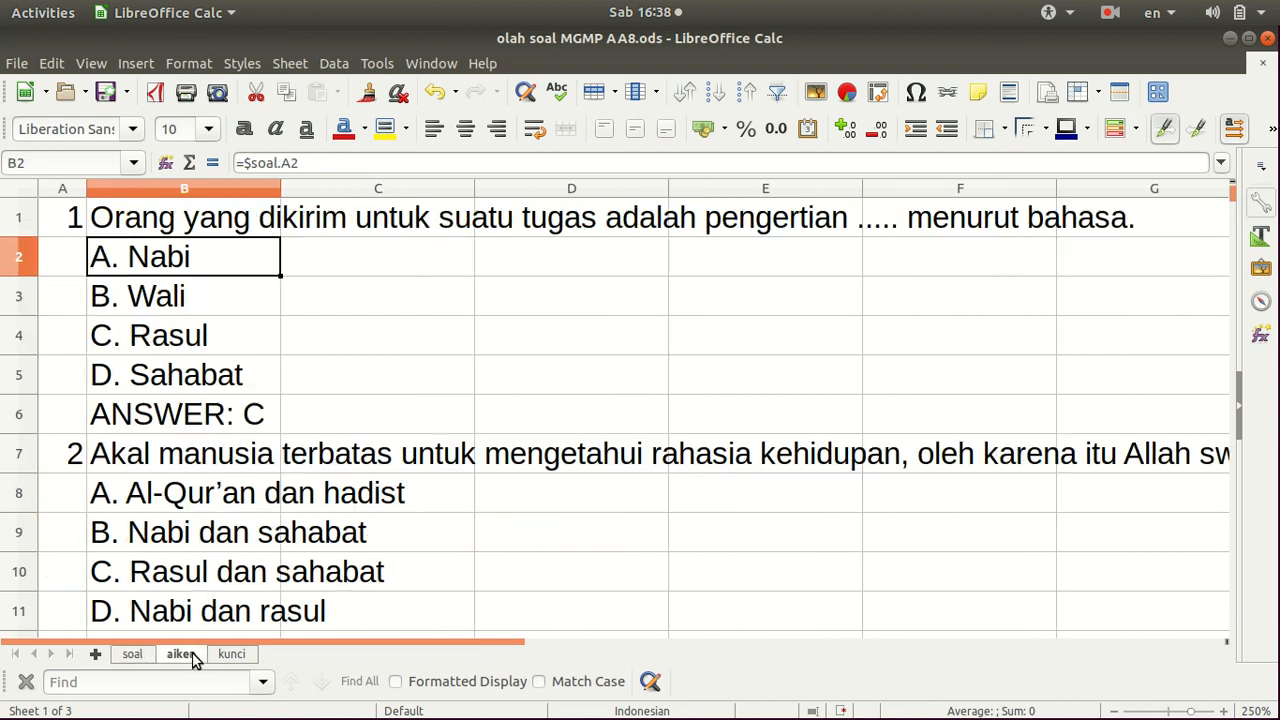
left_click(150, 311)
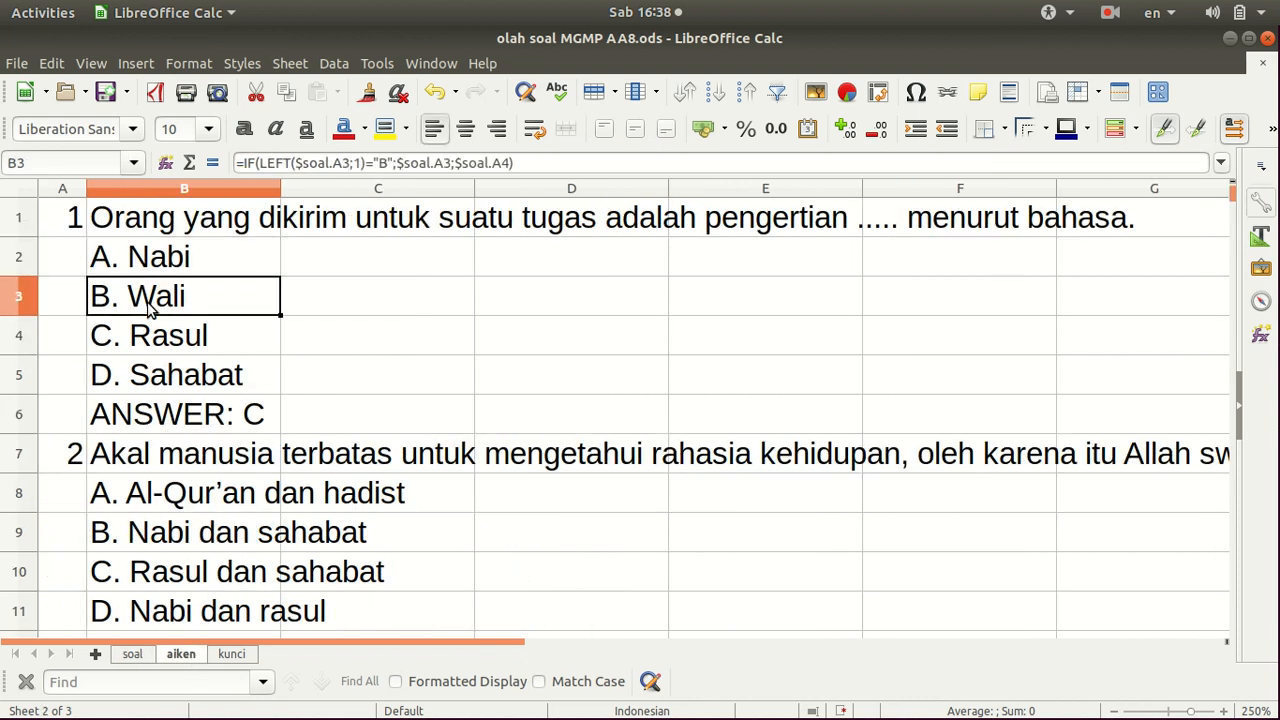
left_click(262, 163)
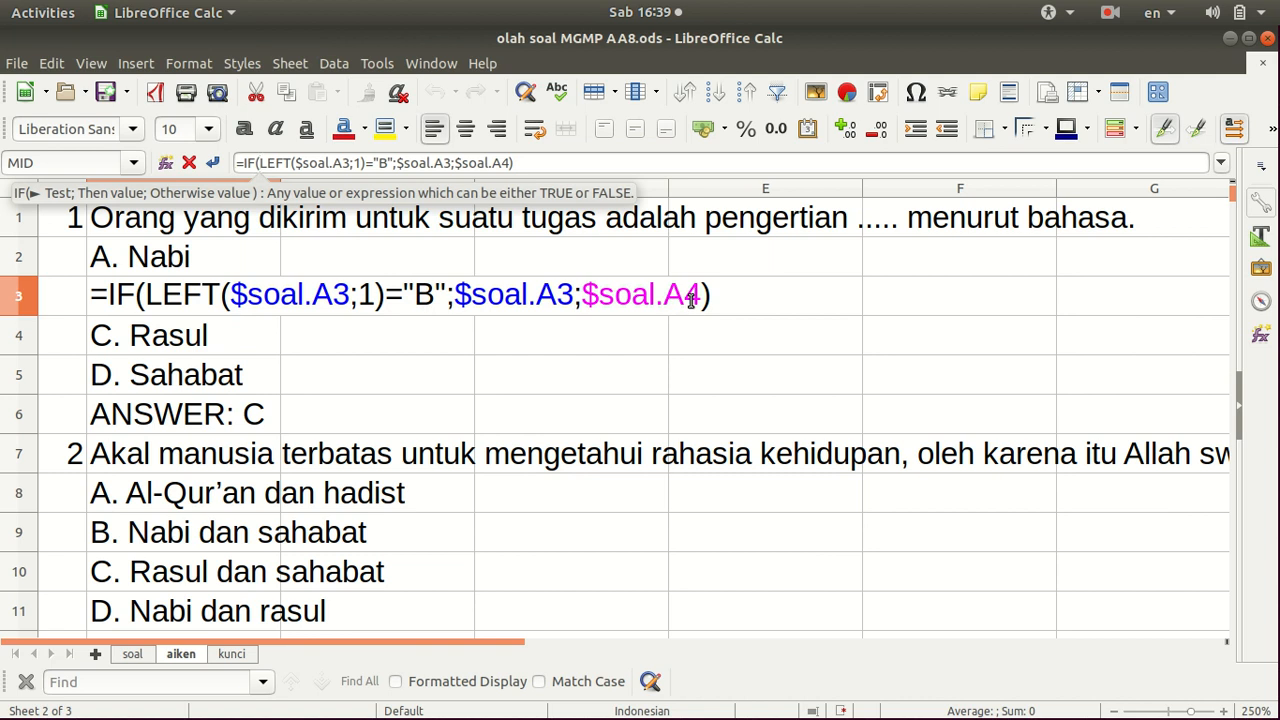
key("Return")
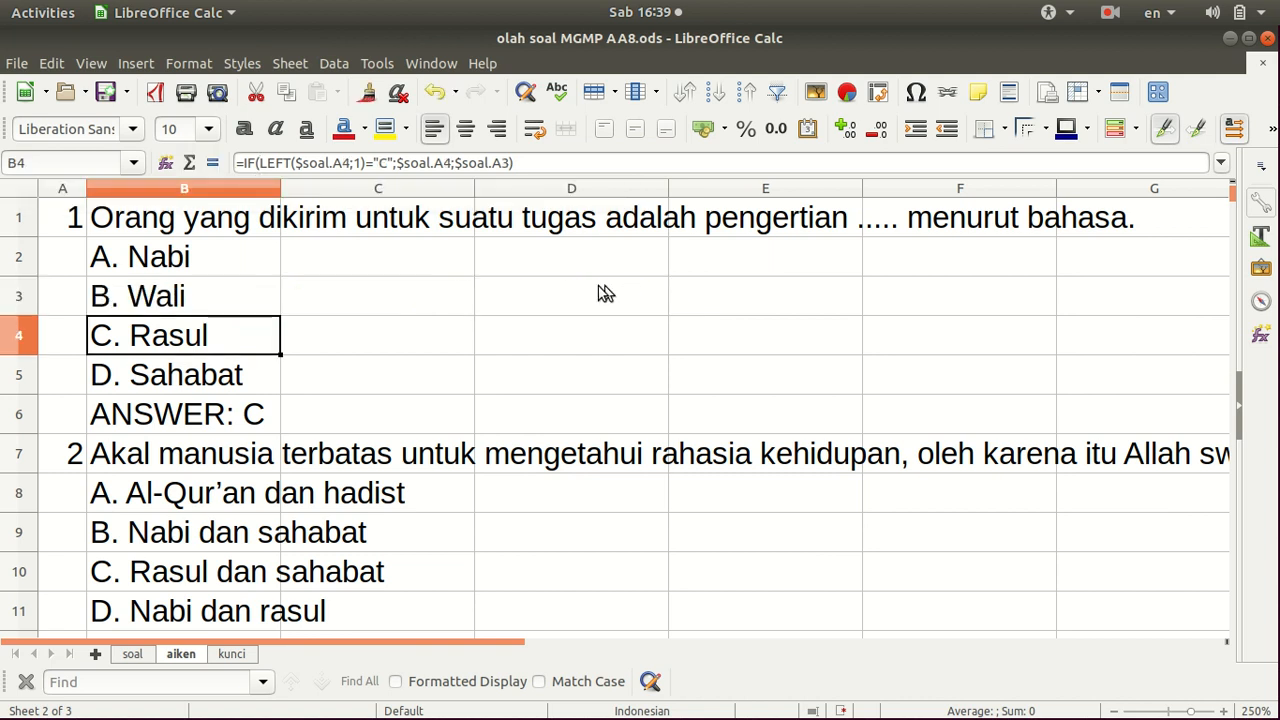
Step: Inspect the formulas for the C and D options in cells B4 and B5 of the aiken sheet
left_click(583, 160)
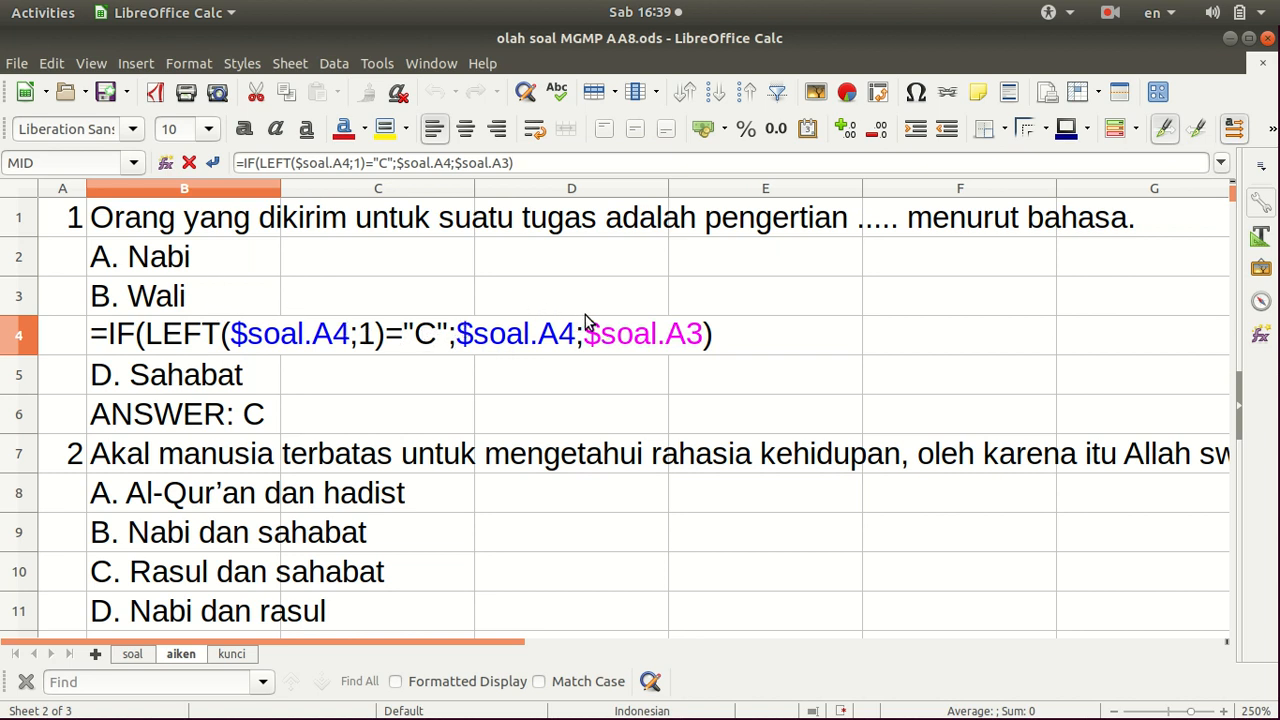
key("Return")
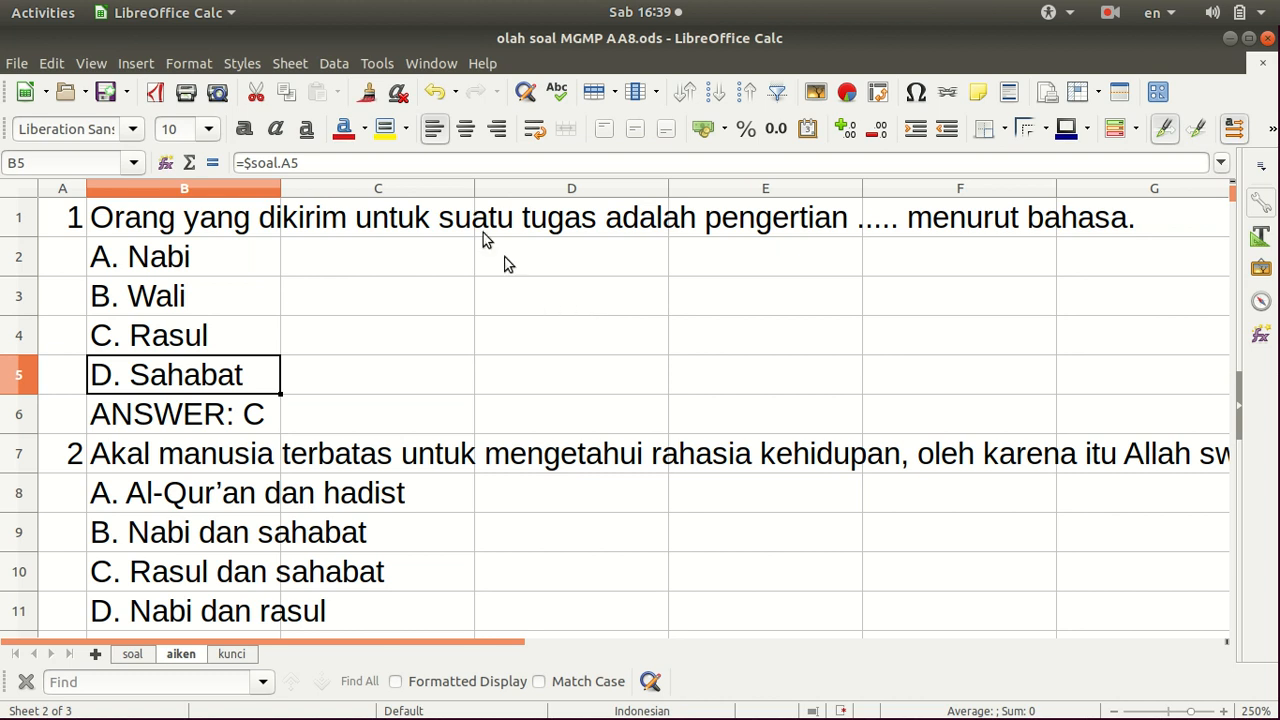
left_click(506, 163)
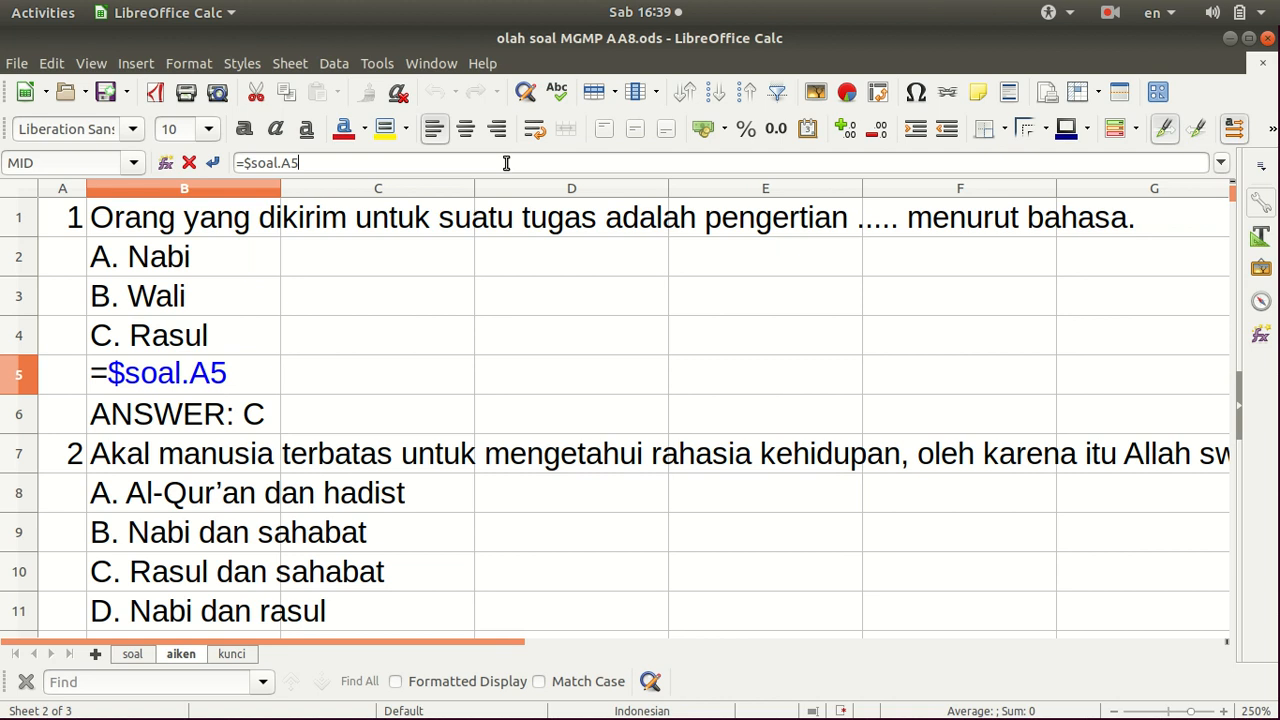
key("Return")
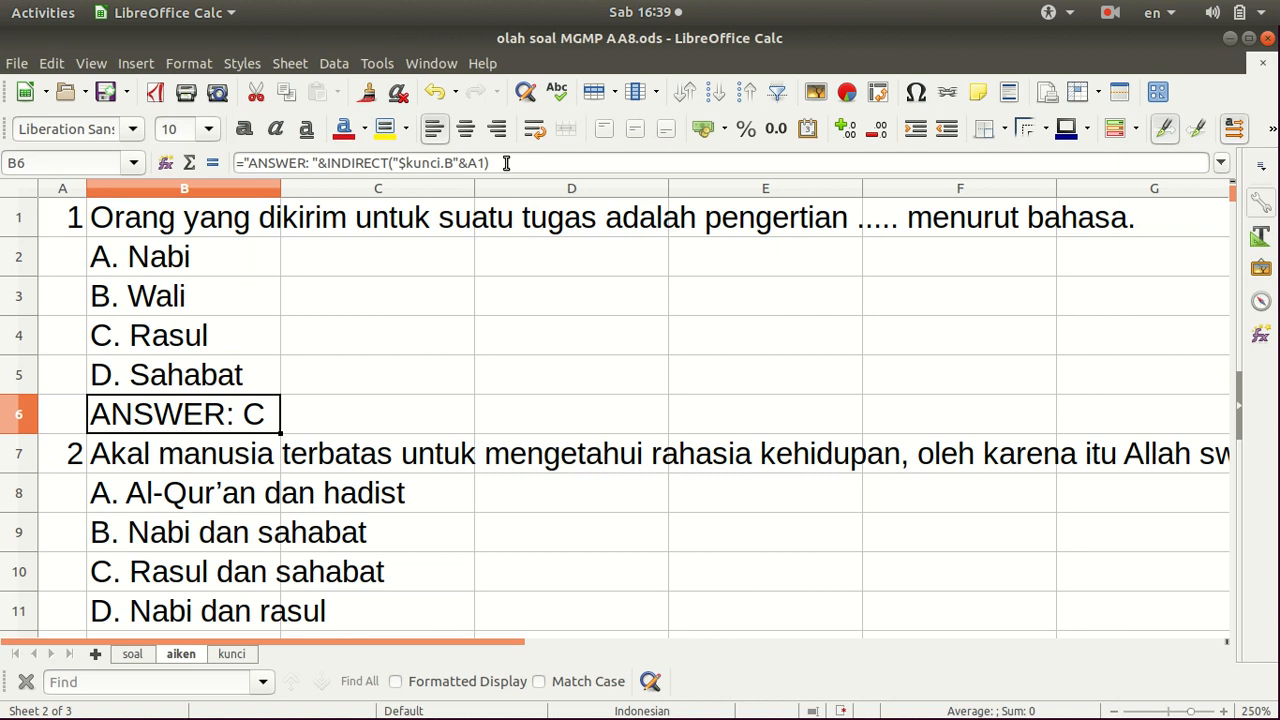
Step: Inspect the ANSWER formula in cell B6, check the answer keys on the kunci sheet, and return to the aiken sheet
left_click(506, 163)
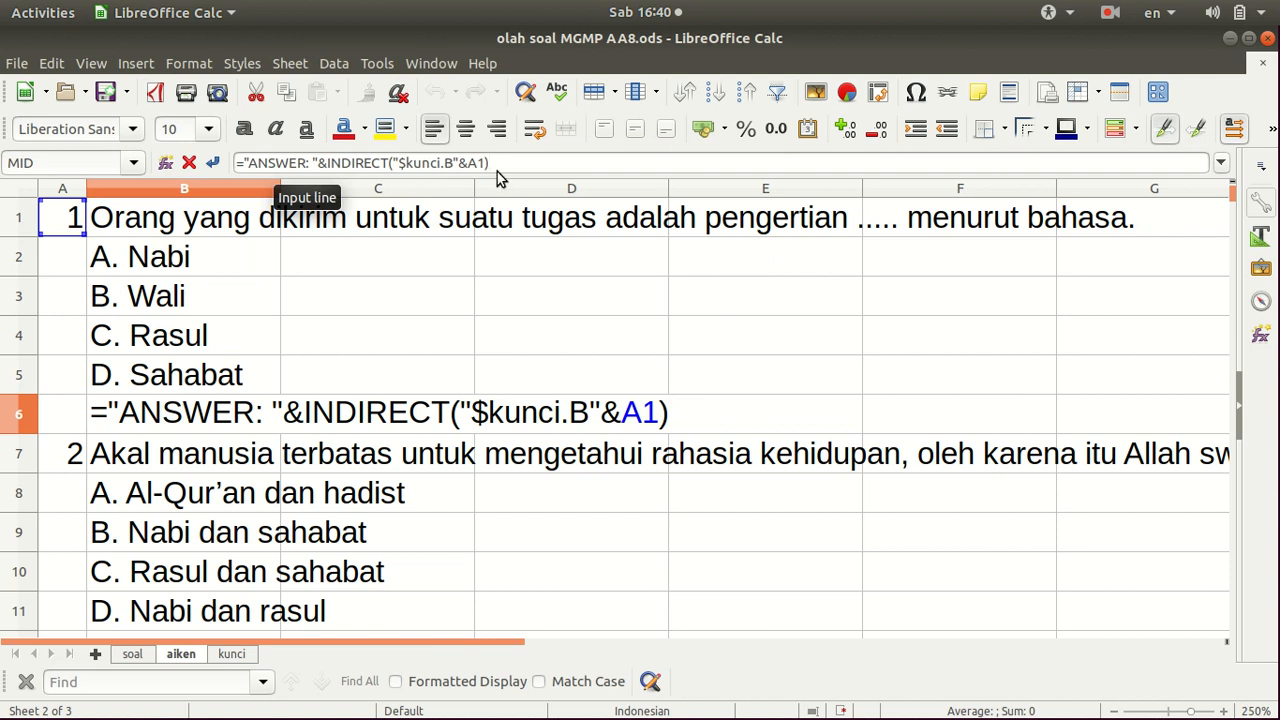
key("Return")
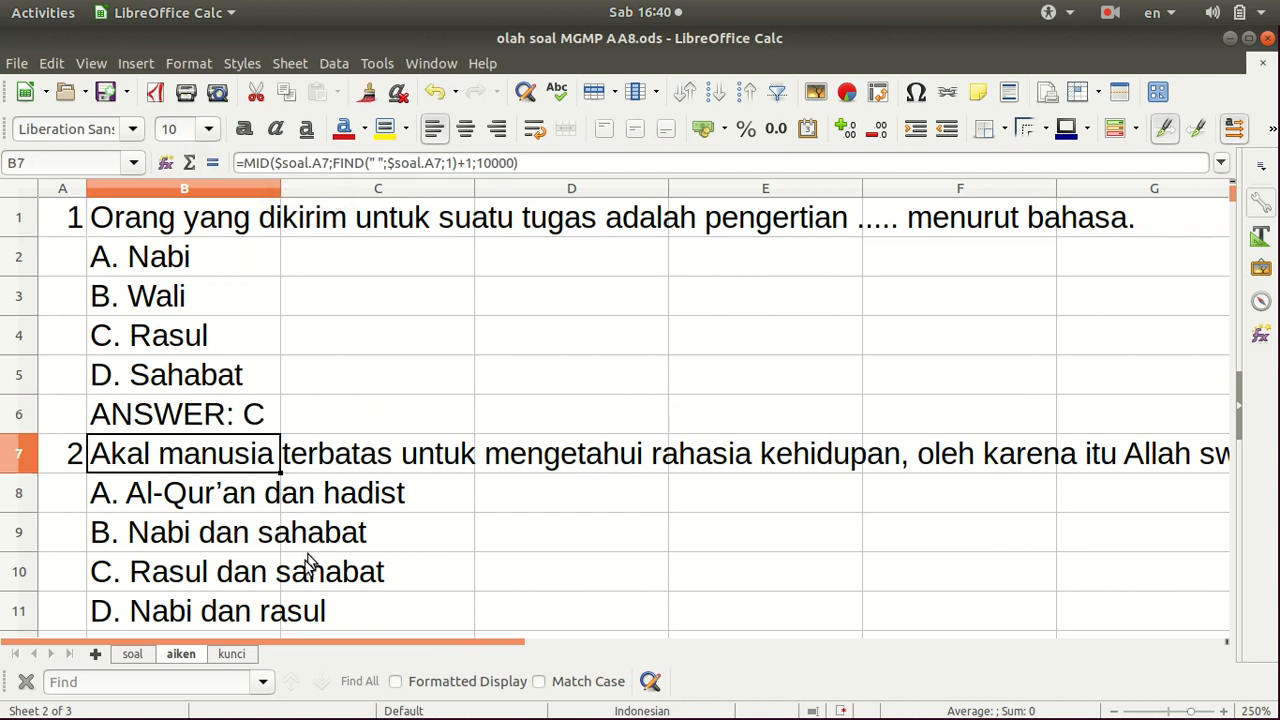
left_click(233, 655)
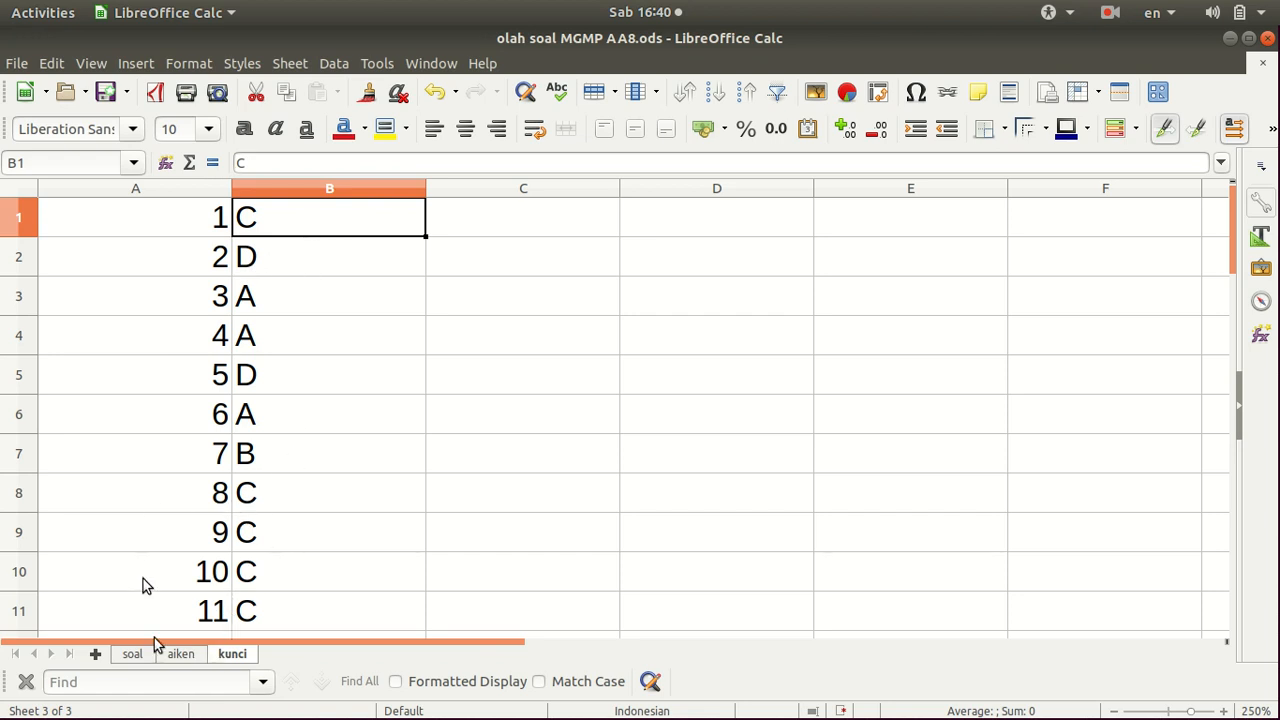
left_click(181, 654)
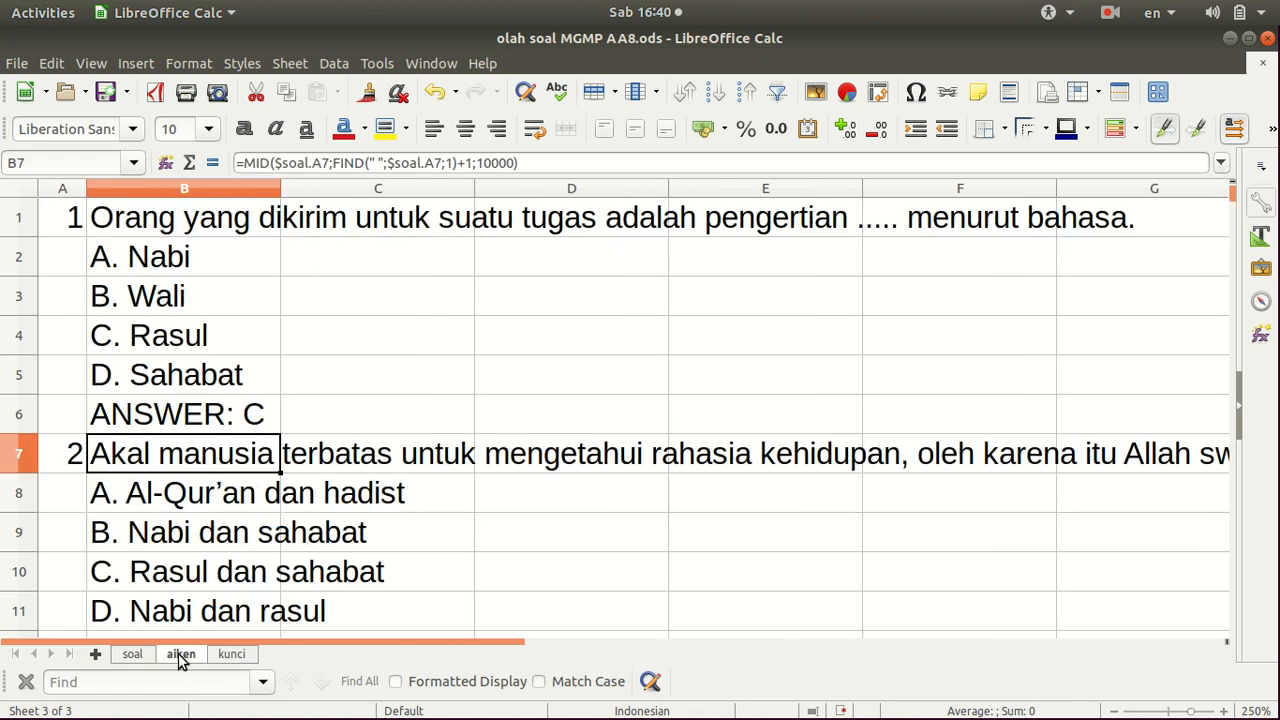
Step: Examine the question numbers in column A and how the INDIRECT formula in cell B6 refers to A1
left_click(63, 219)
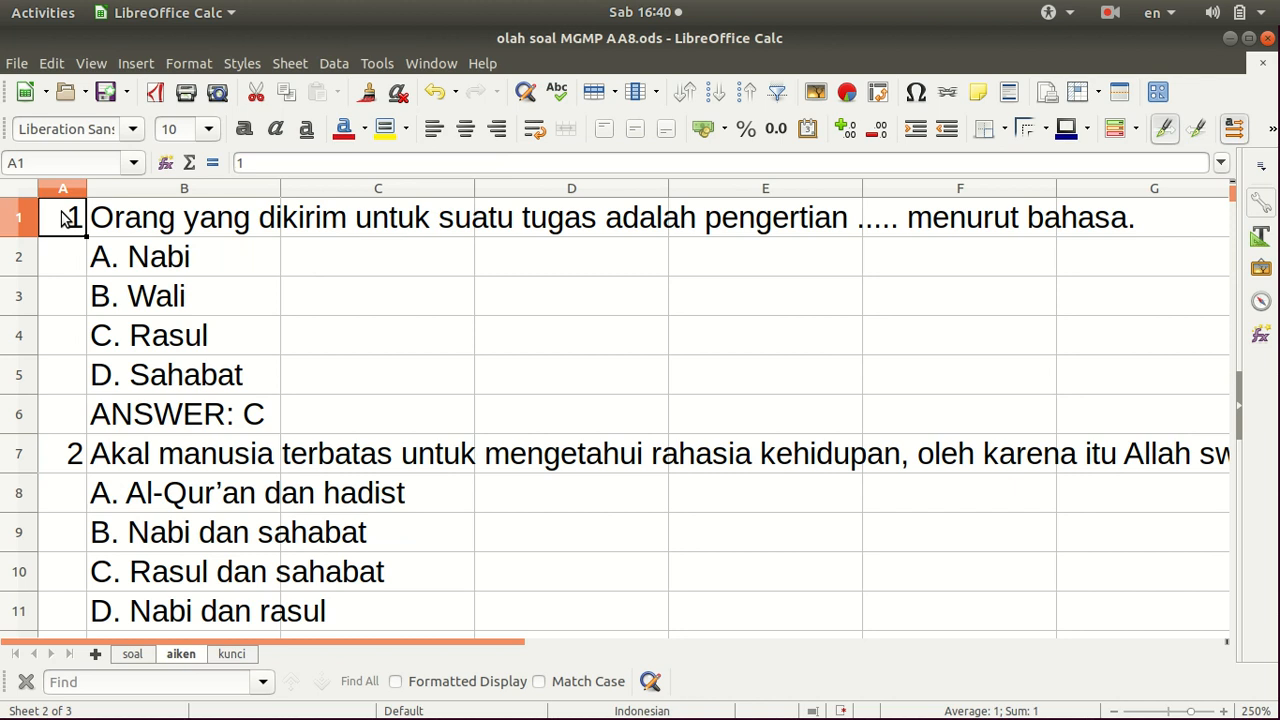
key("Down")
key("Down")
key("Down")
key("Down")
key("Down")
key("Down")
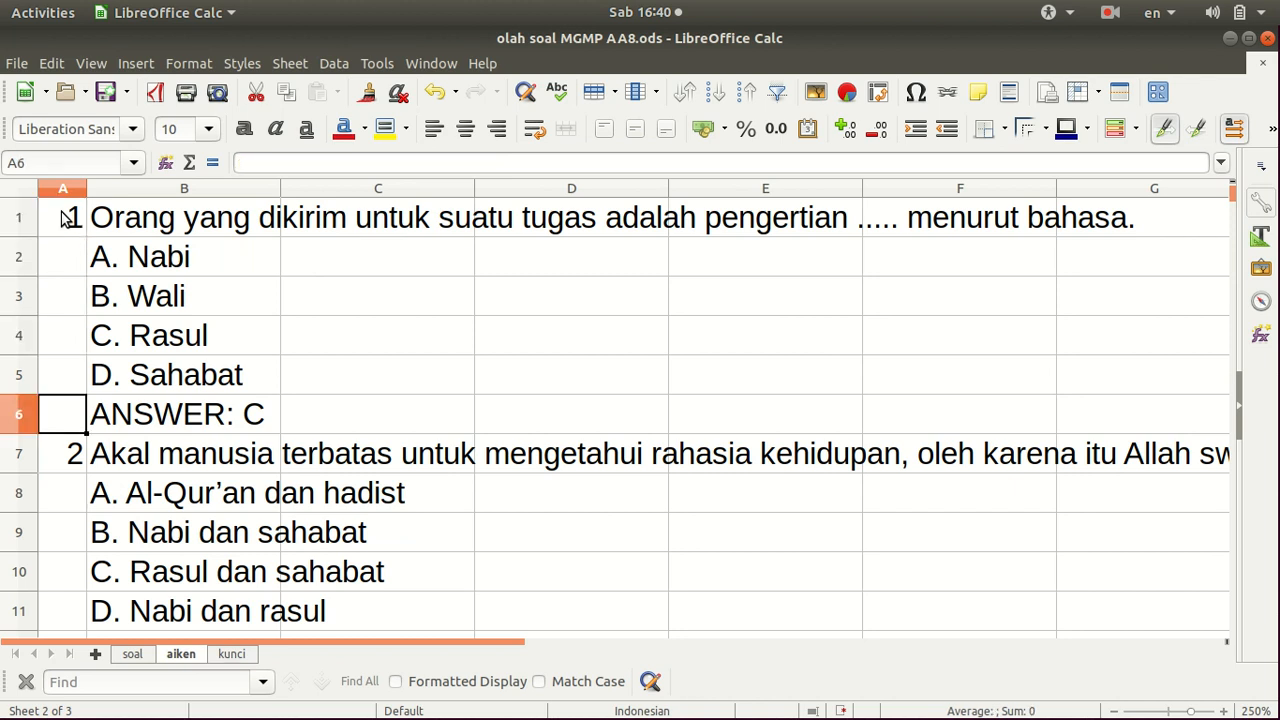
key("Right")
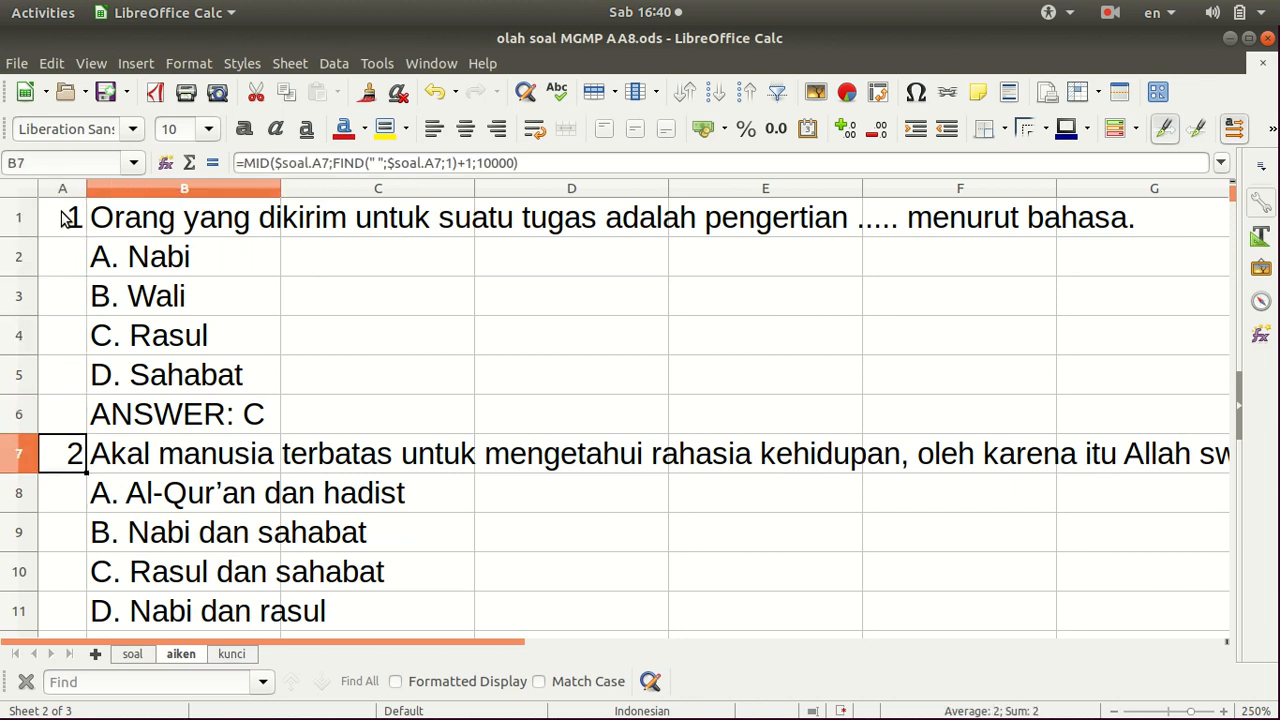
key("Up")
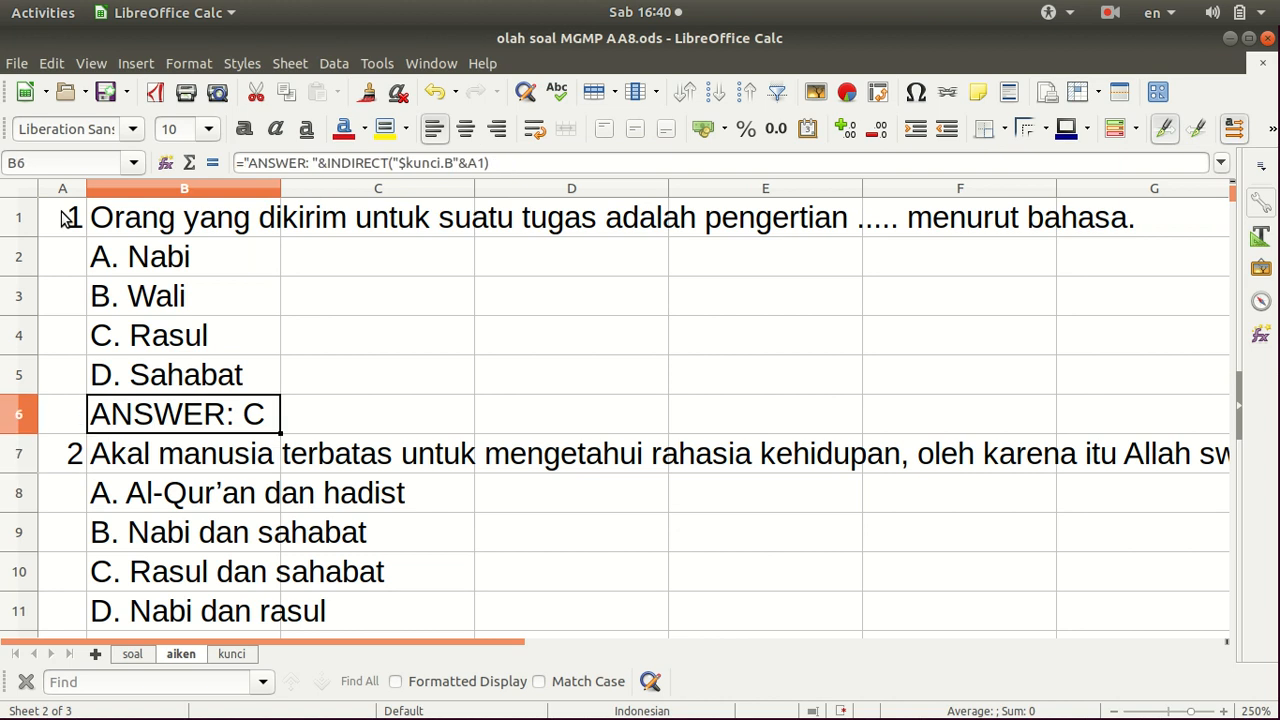
key("Down")
key("Up")
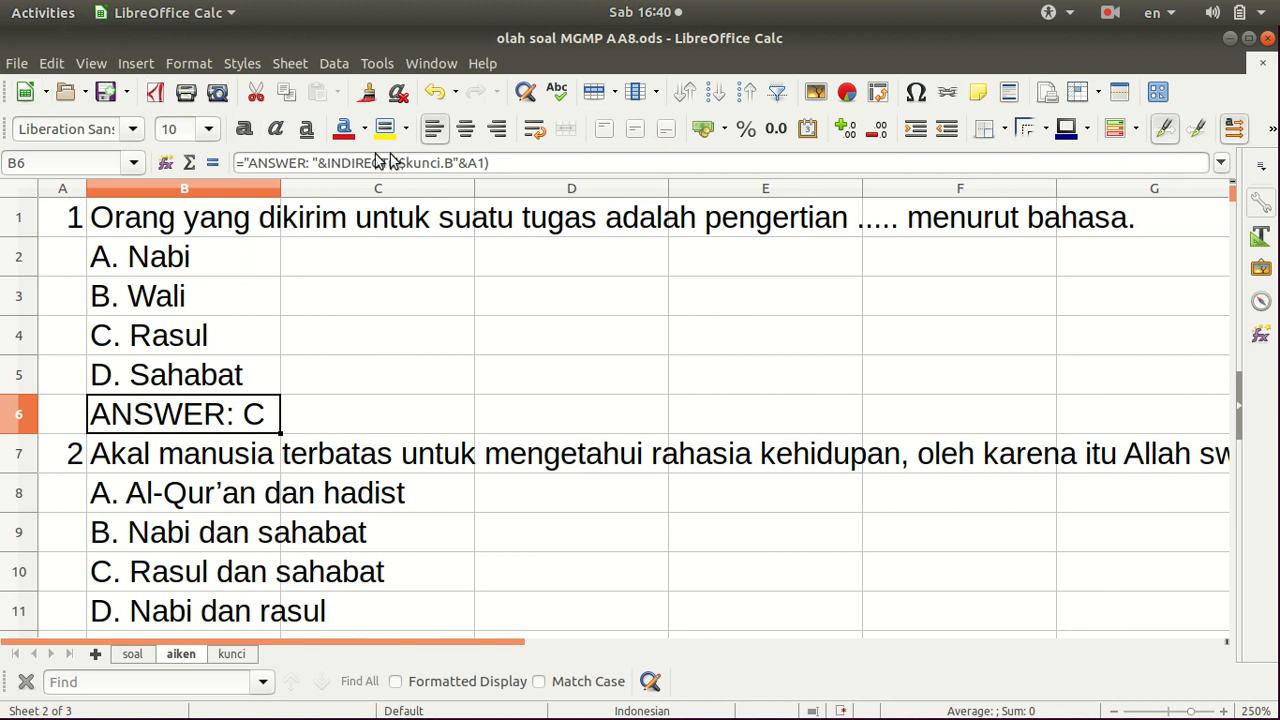
left_click(467, 162)
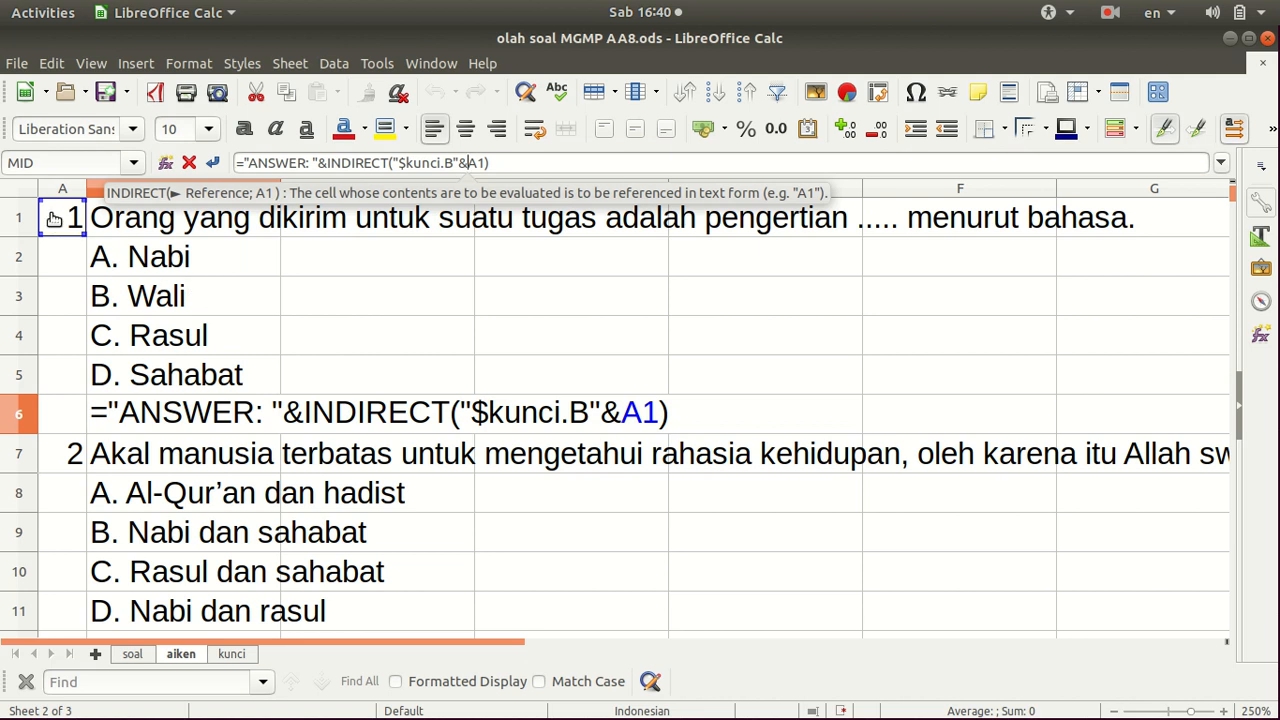
key("Return")
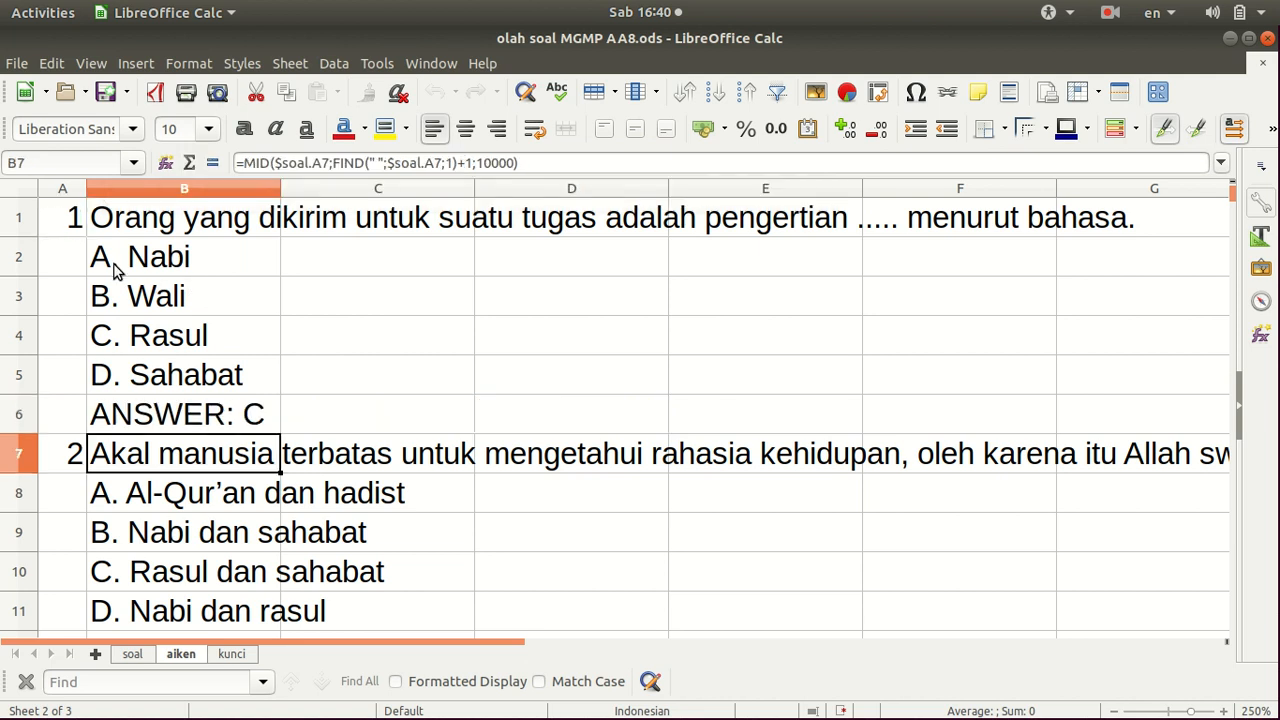
Step: Inspect the ANSWER formula in cell B12 of the aiken sheet and how its INDIRECT part refers to A7
key("Down")
key("Down")
key("Down")
key("Down")
key("Down")
key("Down")
key("Up")
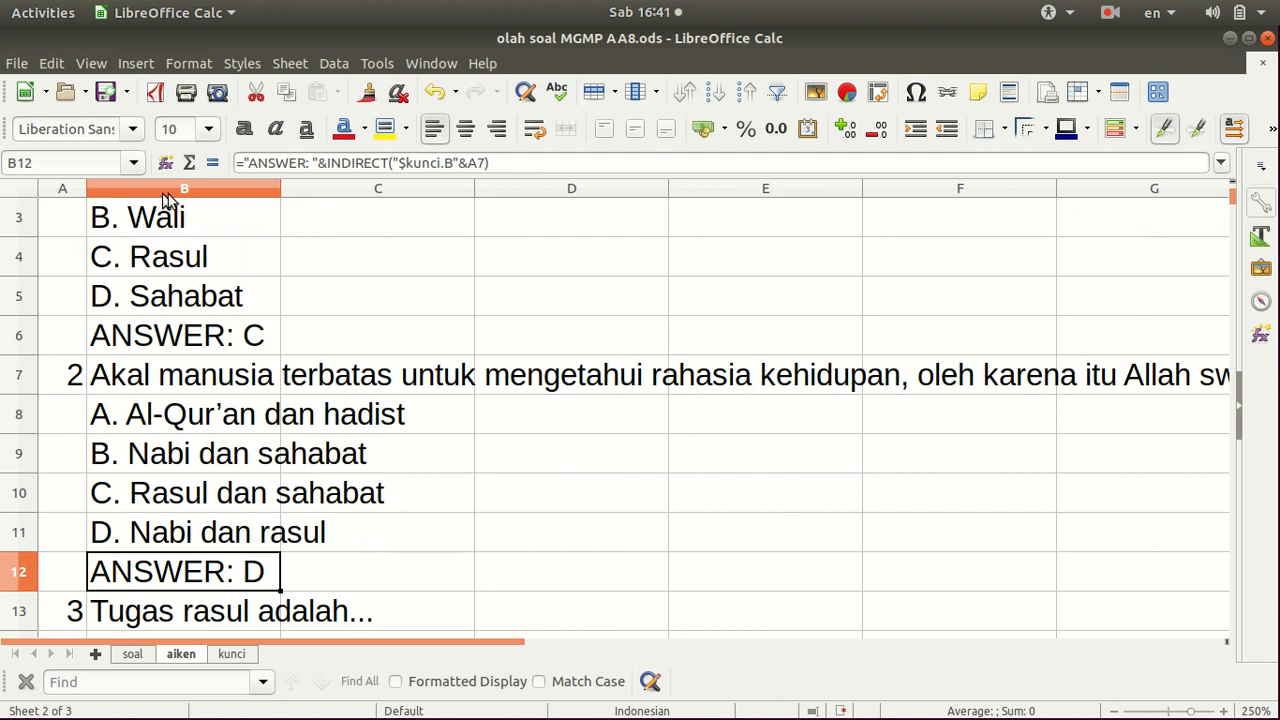
left_click(570, 168)
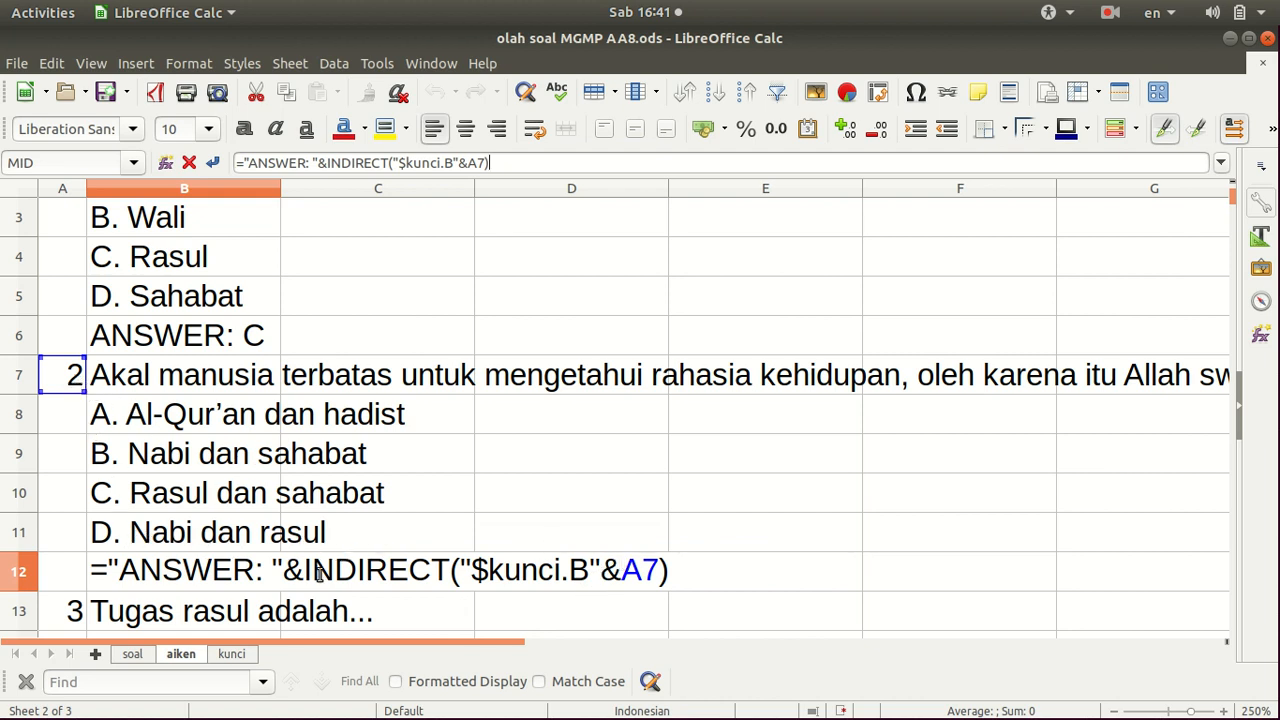
key("Return")
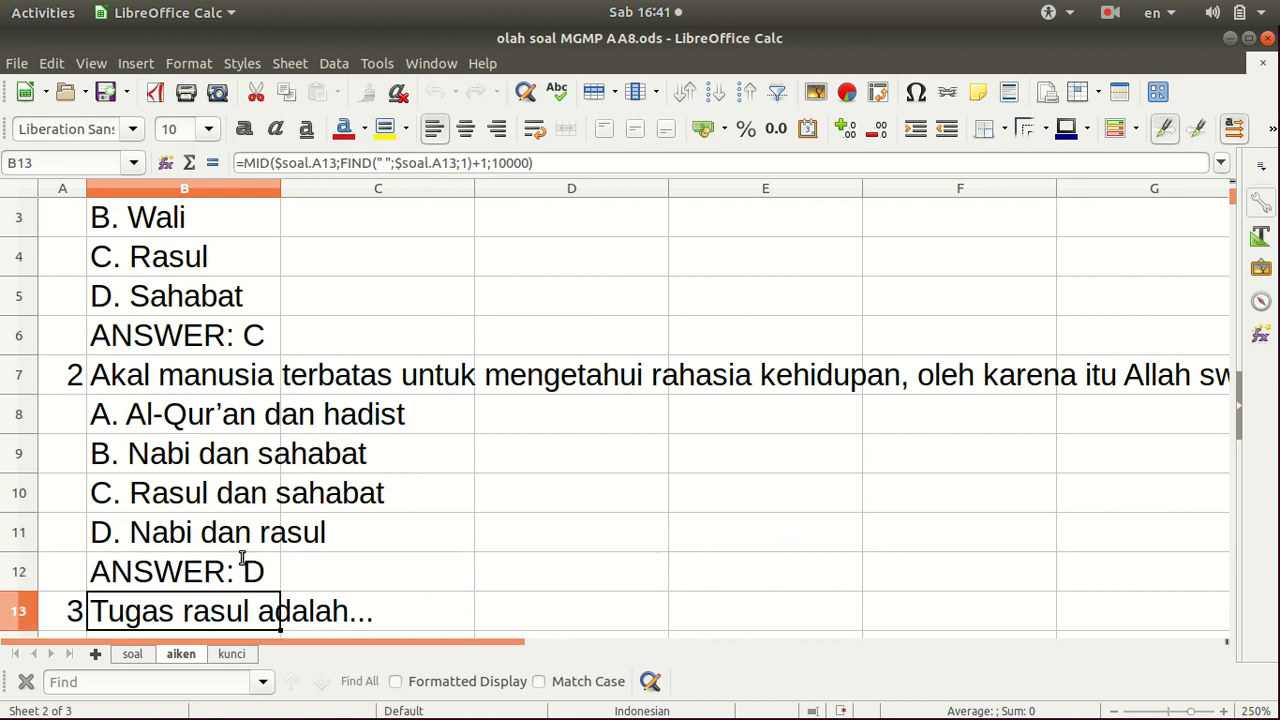
Step: Examine the Reference and A1 arguments of INDIRECT in cell B12 with the Function Wizard, and close it without applying changes
left_click(242, 558)
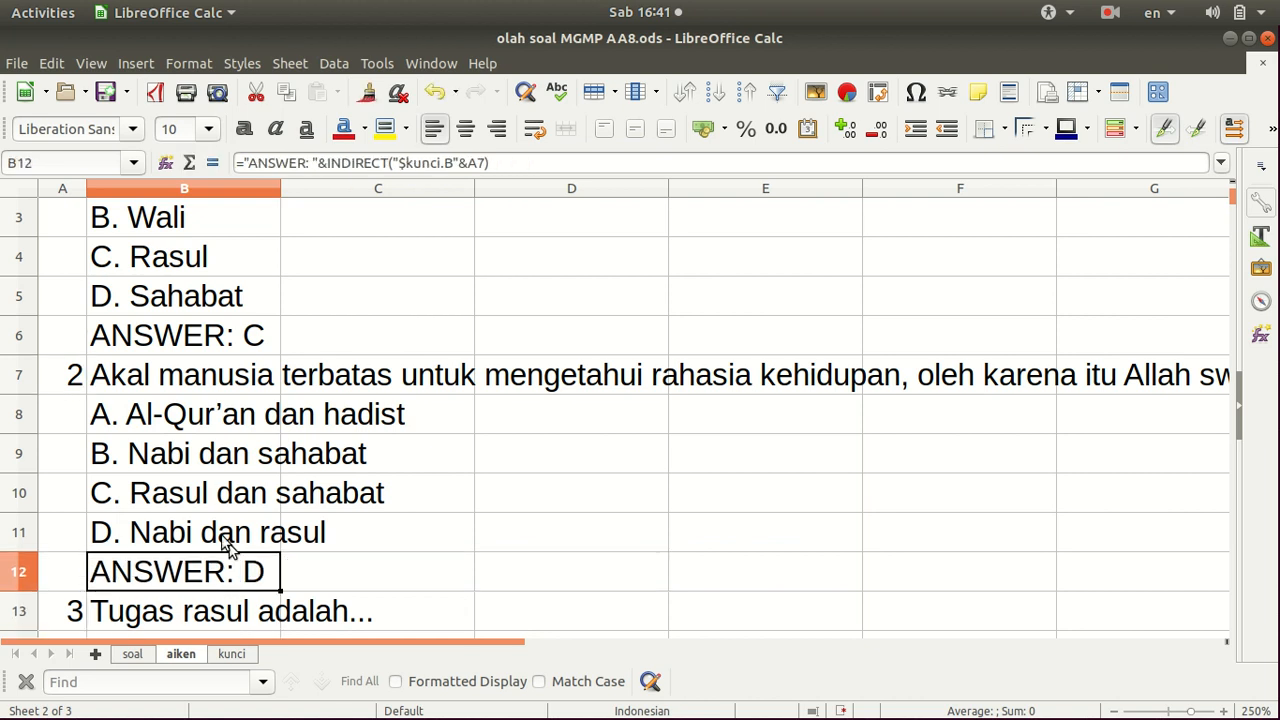
left_click(164, 163)
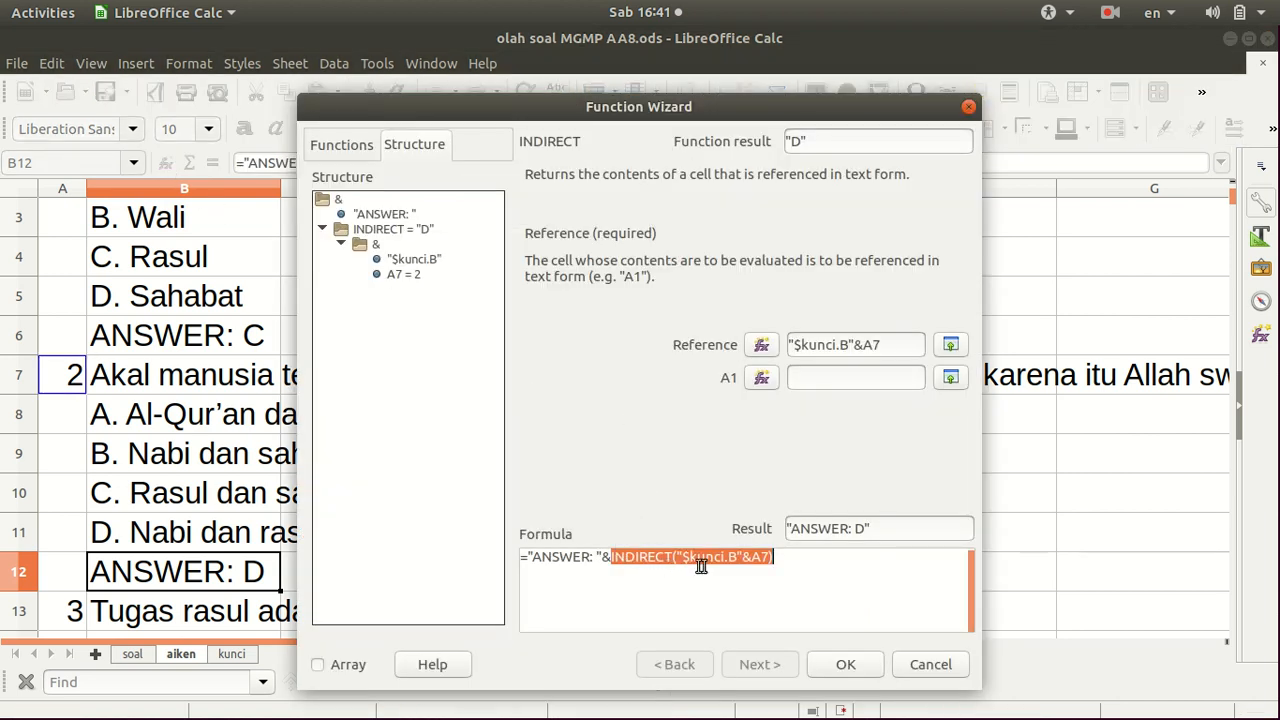
double_click(638, 556)
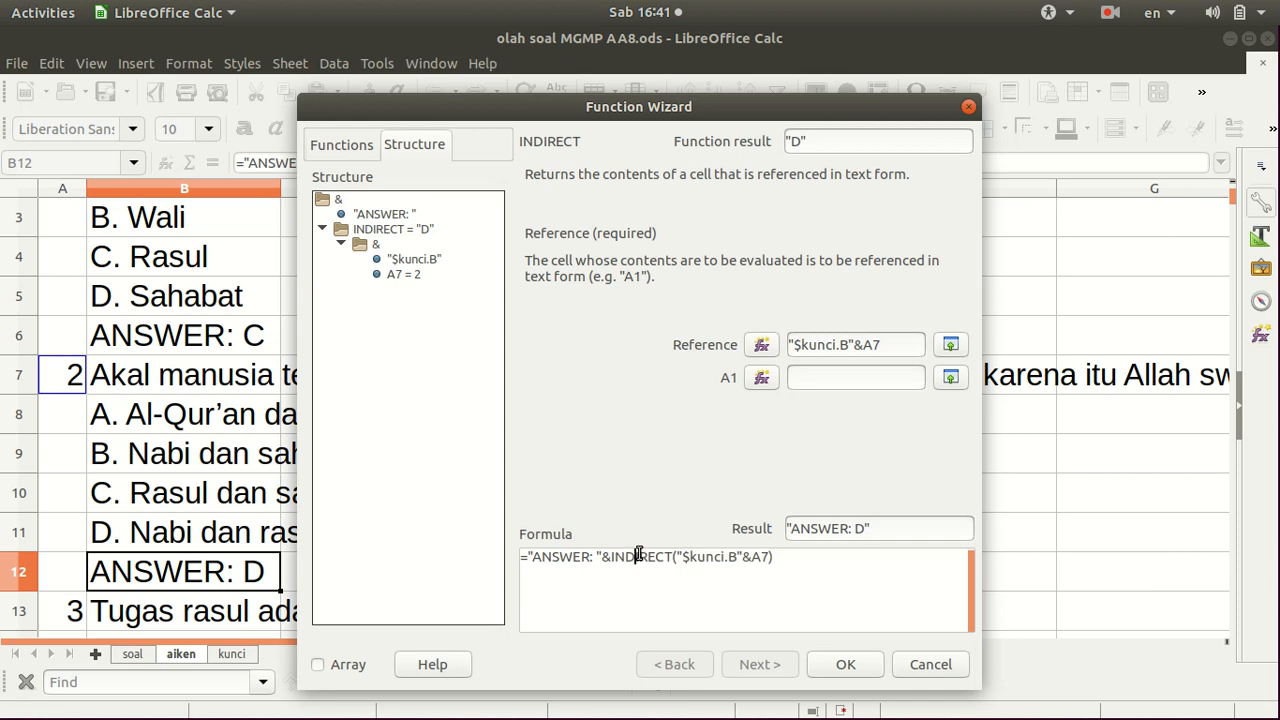
left_click(638, 556)
left_click(815, 348)
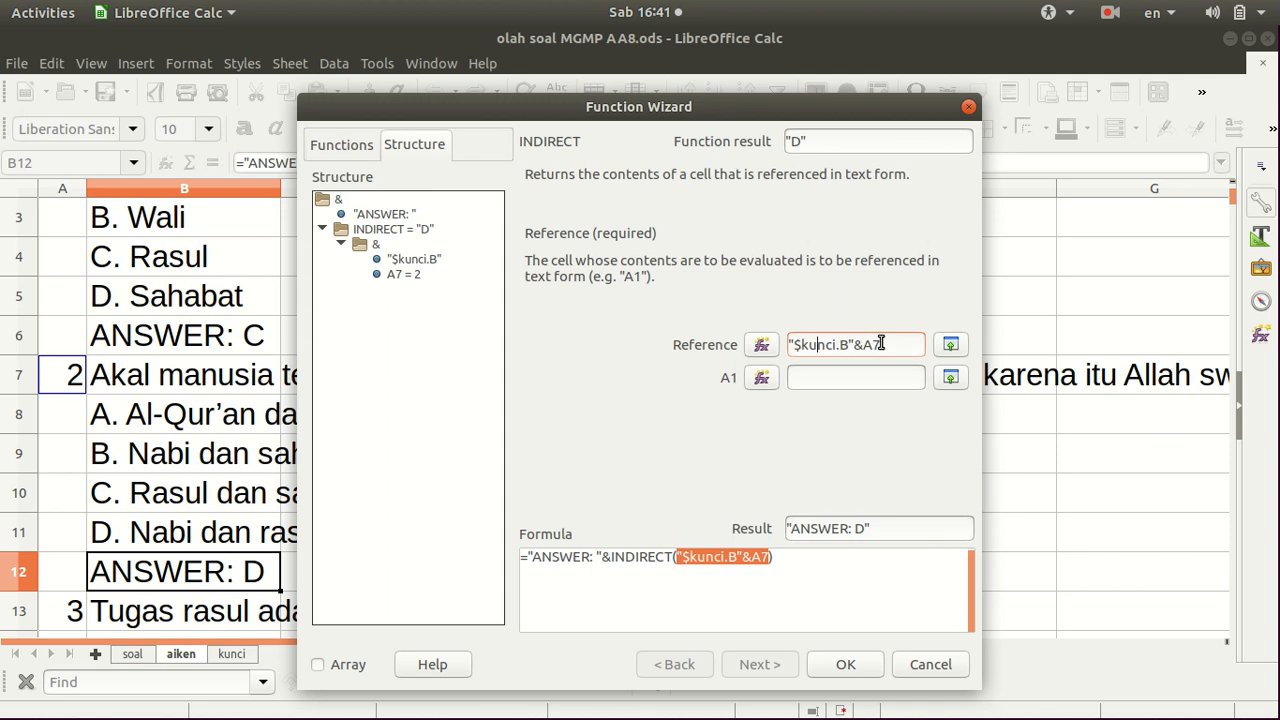
left_click(811, 378)
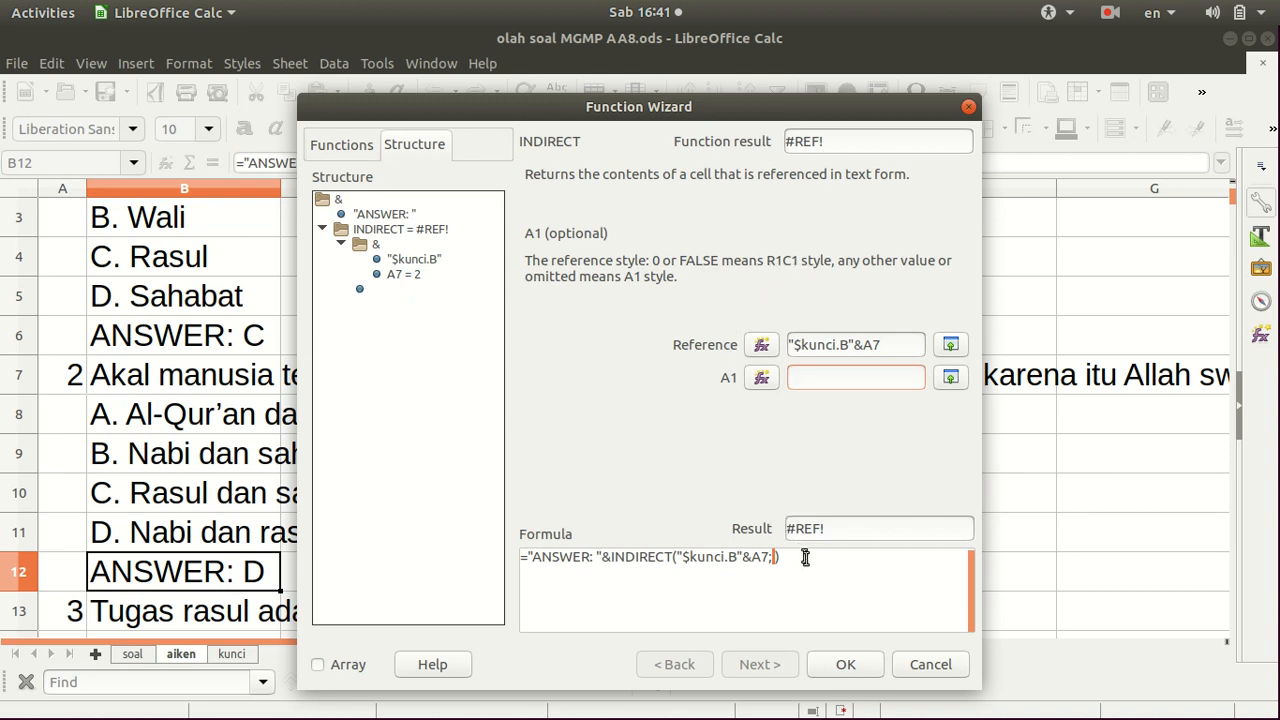
left_click(938, 664)
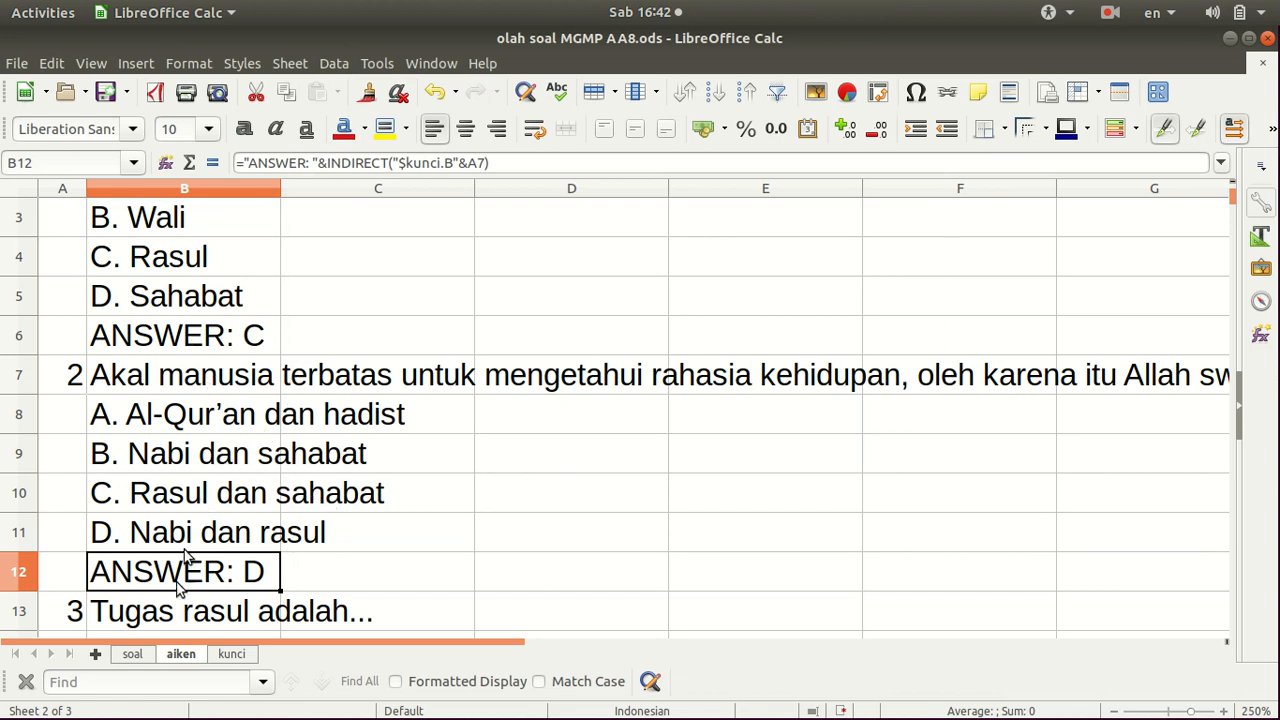
Step: Review the original questions and options on the soal sheet, going back up to cell A1
left_click(133, 656)
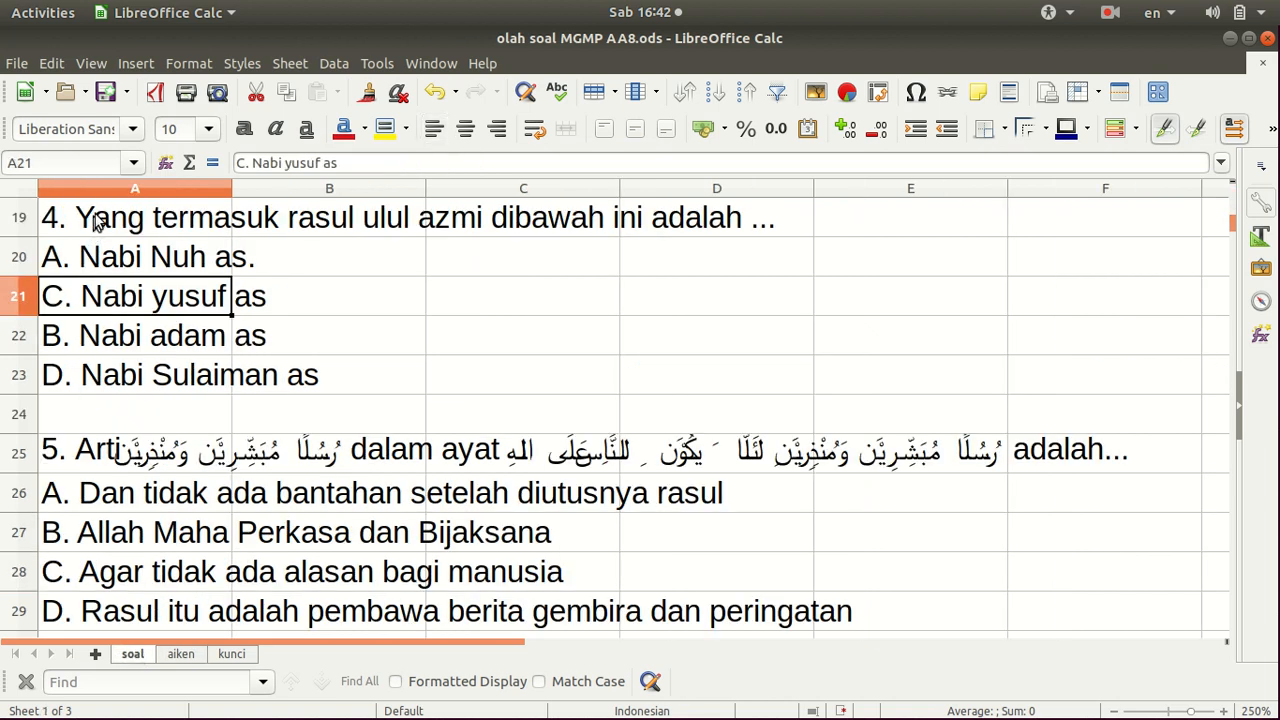
key("Up")
key("Up")
key("Up")
key("Up")
key("Up")
key("Up")
key("Up")
key("Up")
key("Up")
key("Up")
key("Up")
key("Up")
key("Up")
key("Up")
key("Up")
key("Up")
key("Up")
key("Up")
key("Up")
key("Up")
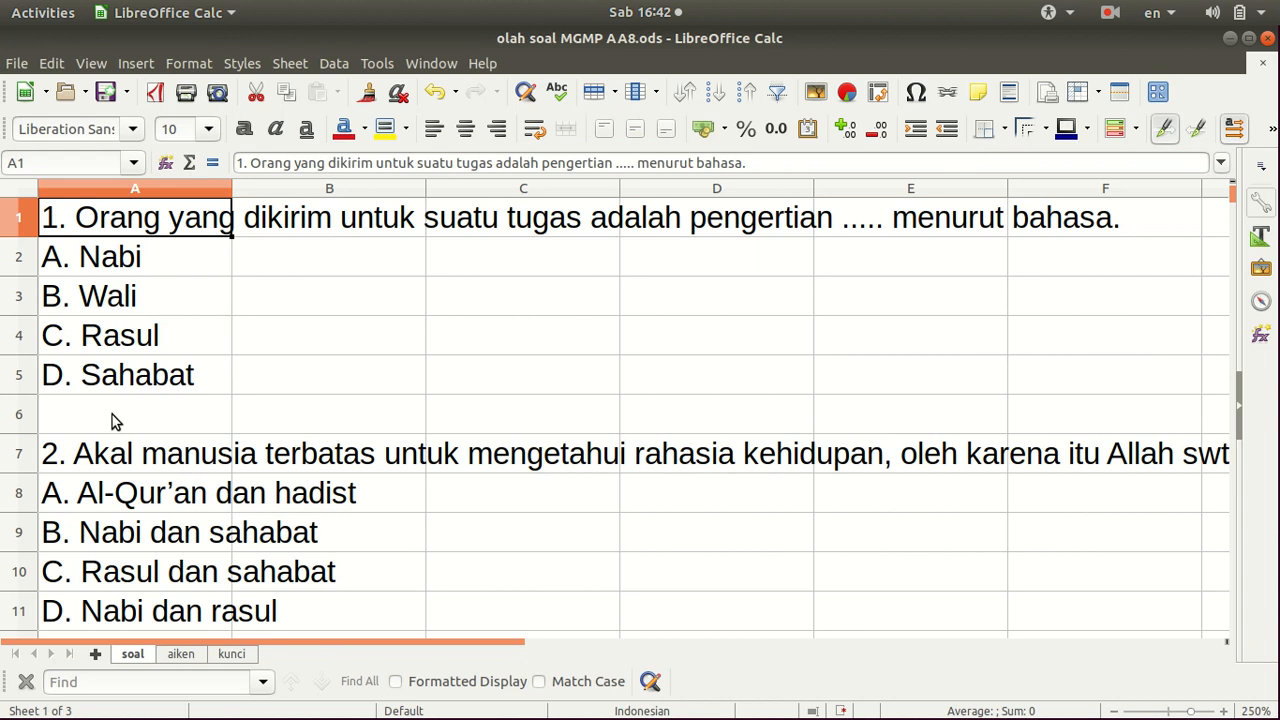
Step: Return to the aiken sheet and review the formulas in column B for the first two questions, ending at cell B1
left_click(171, 657)
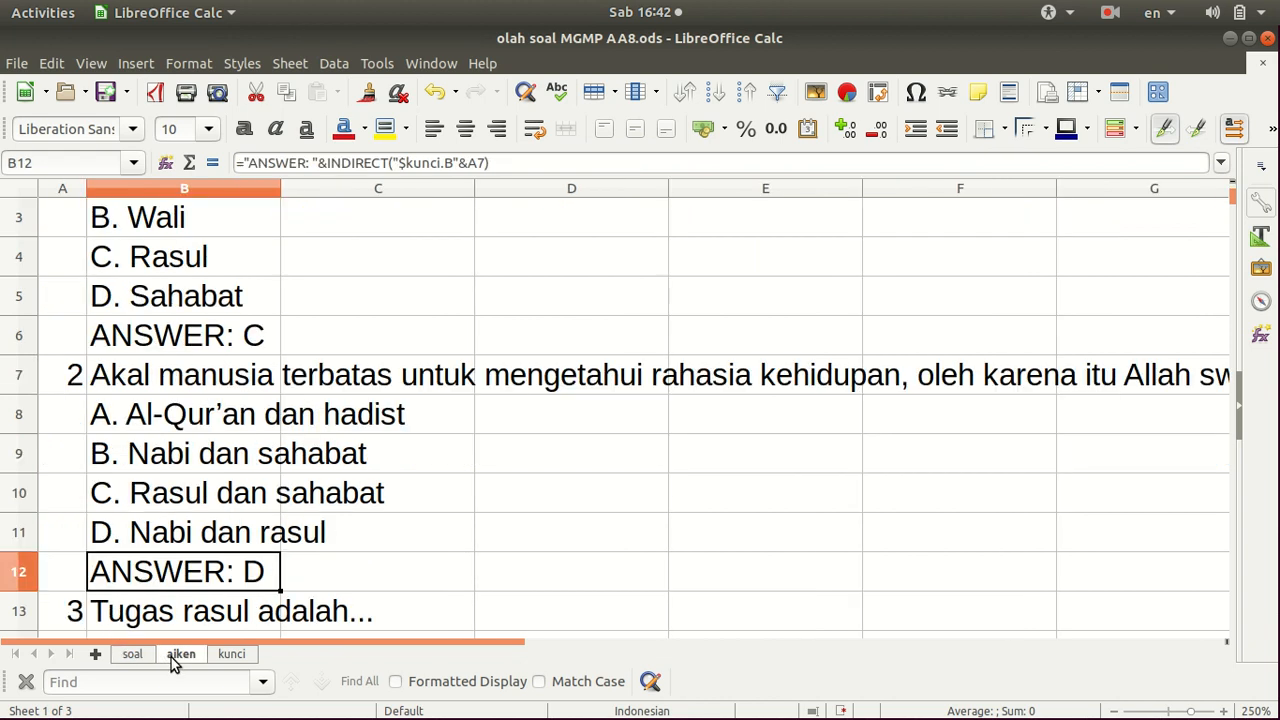
key("Up")
key("Up")
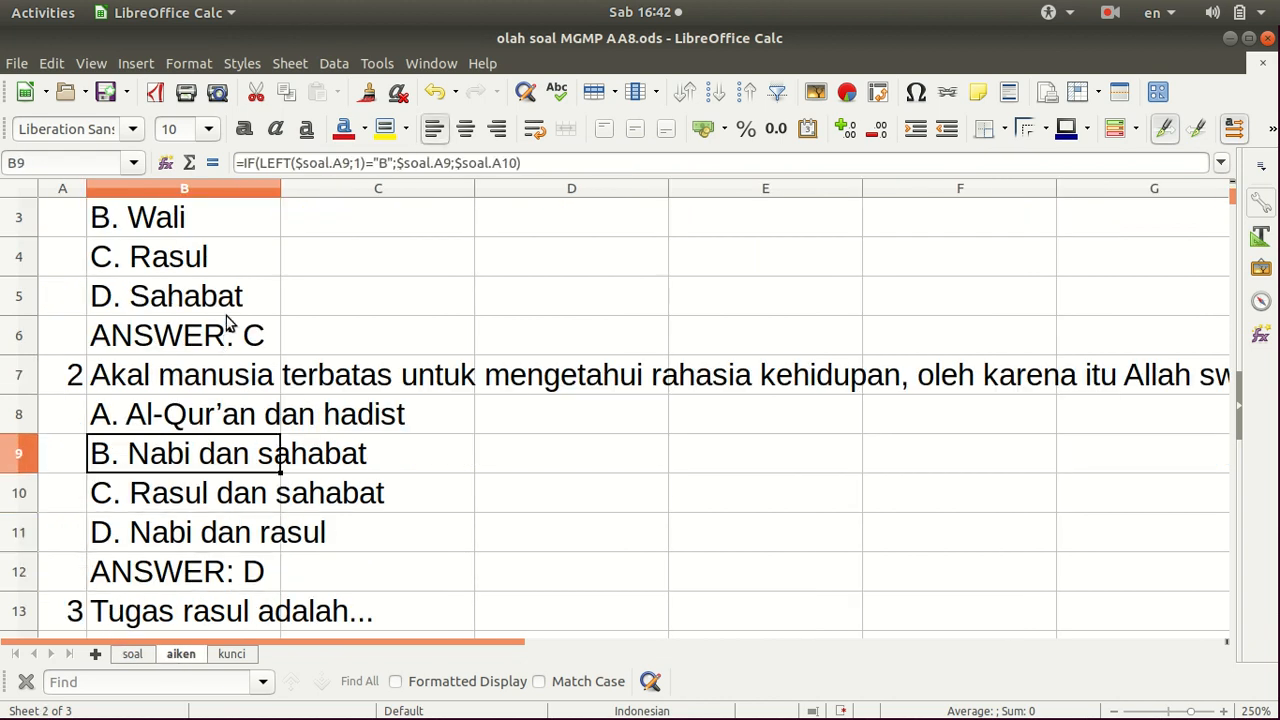
key("Up")
key("Up")
key("Up")
key("Up")
key("Up")
key("Up")
key("Up")
key("Up")
key("Up")
key("Down")
key("Down")
key("Down")
key("Down")
key("Down")
key("Down")
key("Down")
key("Down")
key("Down")
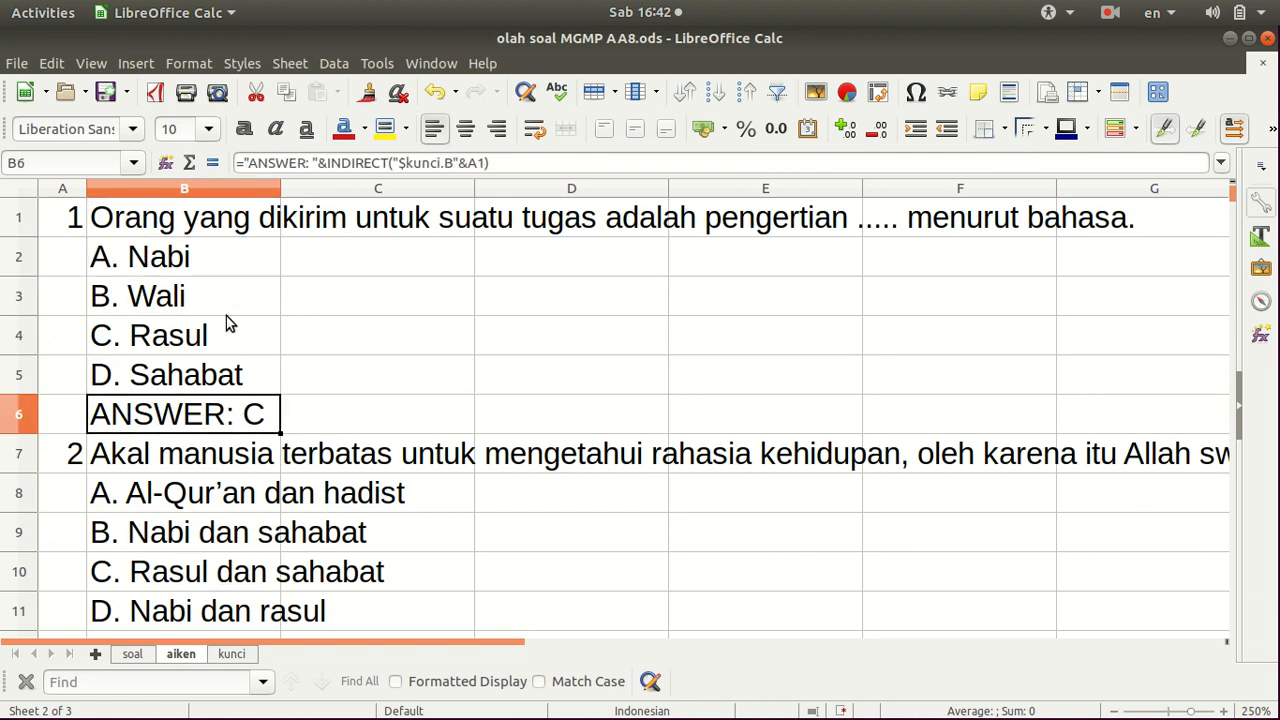
key("Up")
key("Up")
key("Up")
key("Up")
key("Up")
key("Up")
key("Up")
key("Up")
key("Up")
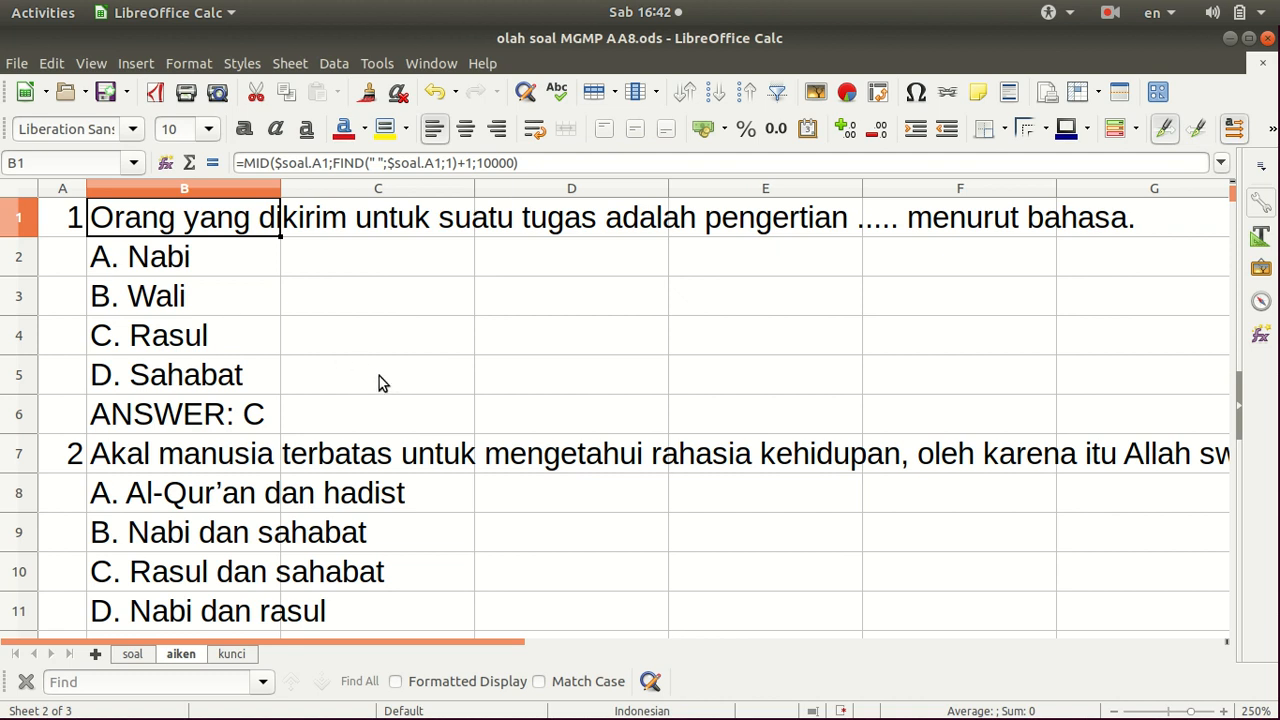
left_click(1112, 13)
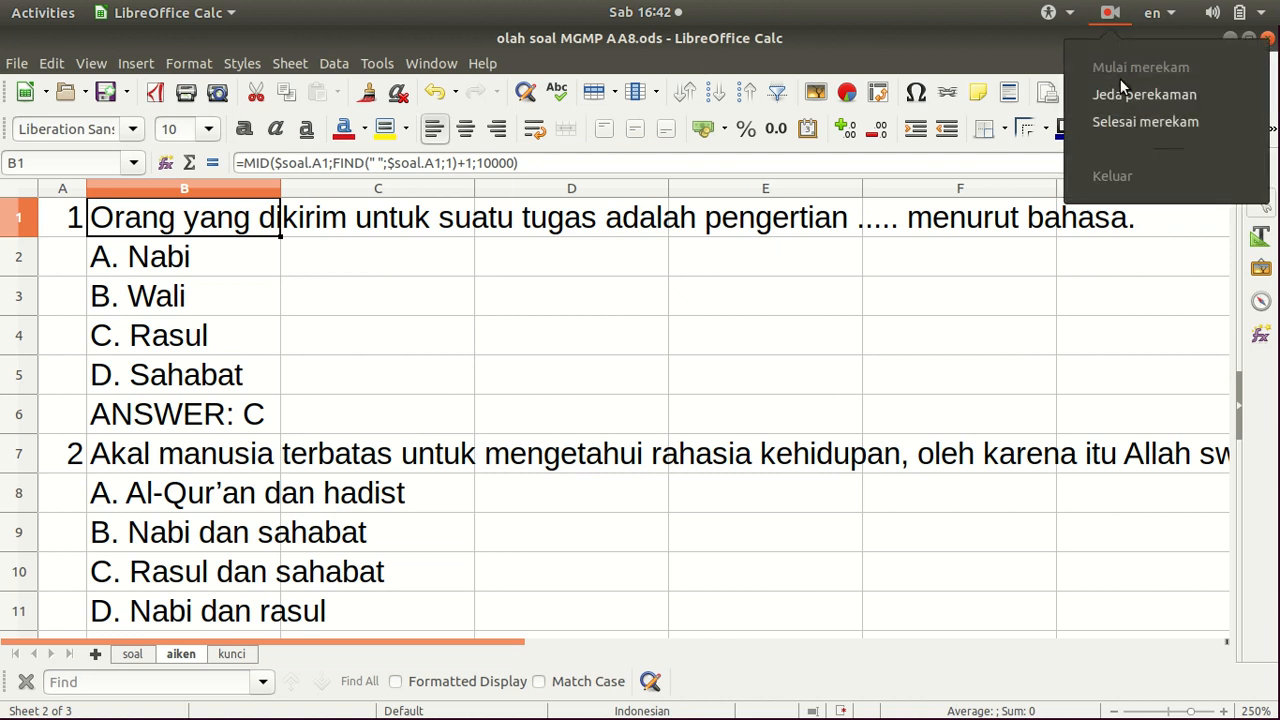